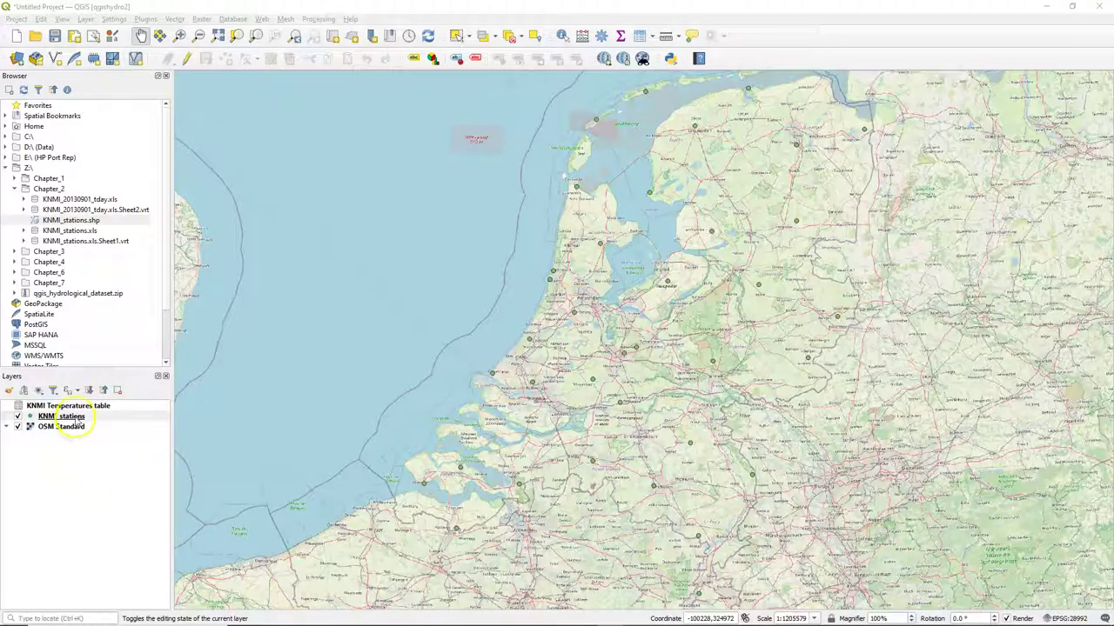
Open the KNMI_stations attribute table from the layer's context menu
{"action": "right_click", "coordinate": [73, 416]}
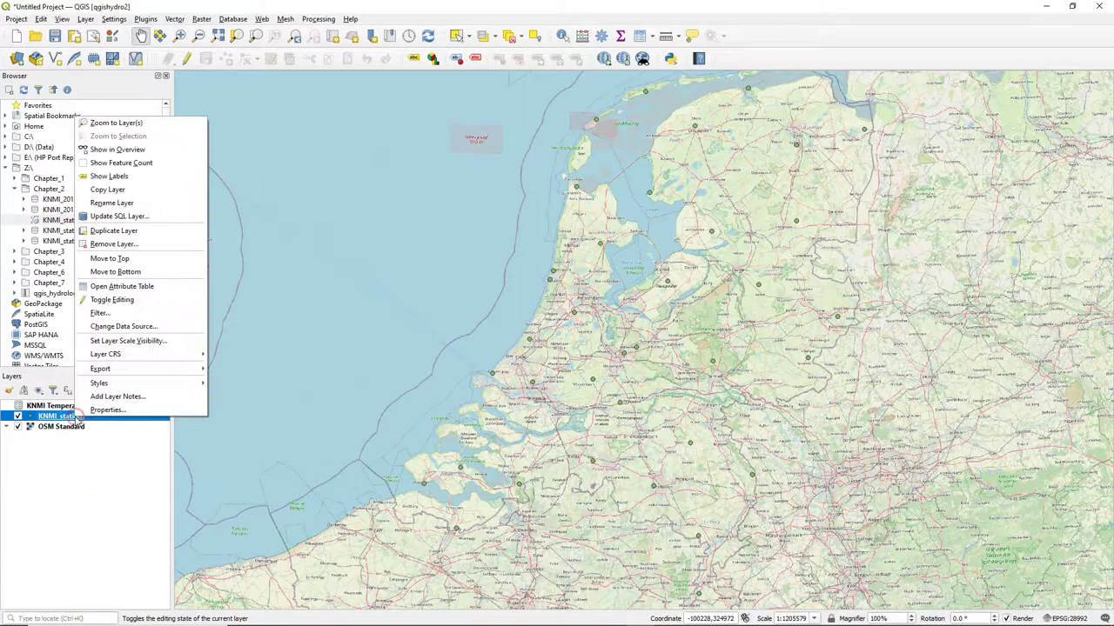
{"action": "left_click", "coordinate": [128, 287]}
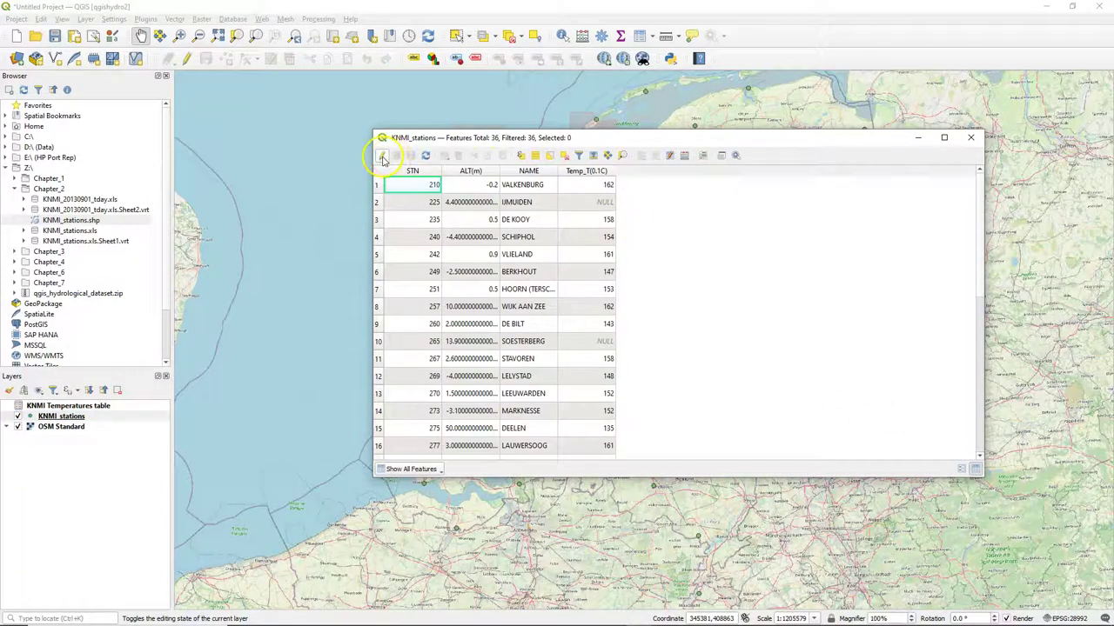
In edit mode, delete the IJMUIDEN and SOESTERBERG rows with NULL temperatures, leaving 34 stations
{"action": "left_click", "coordinate": [382, 155]}
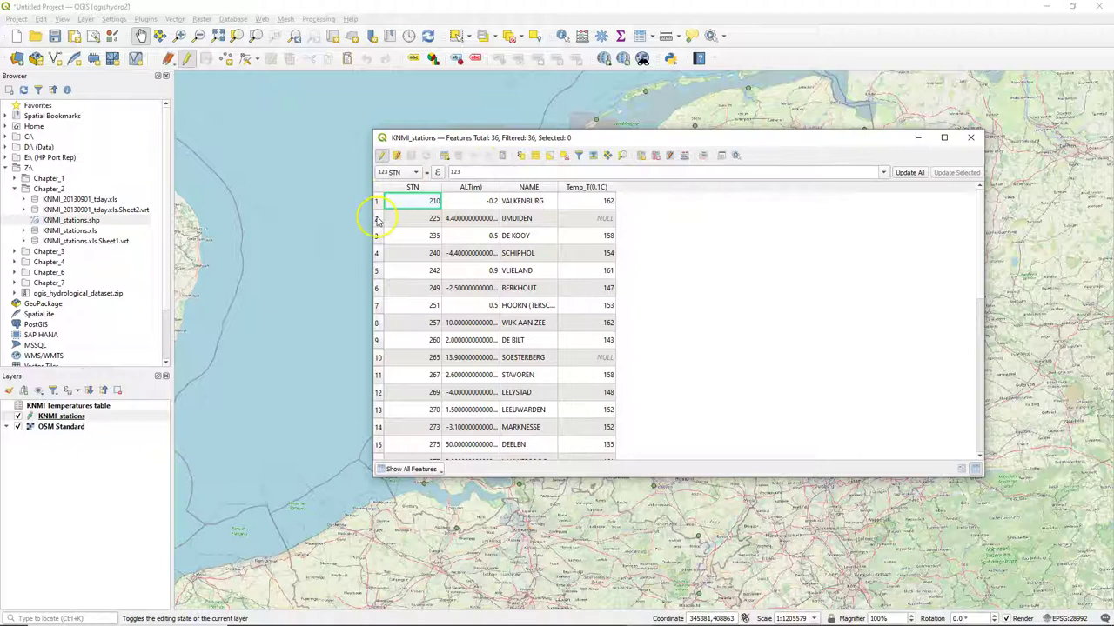
{"action": "left_click", "coordinate": [377, 219]}
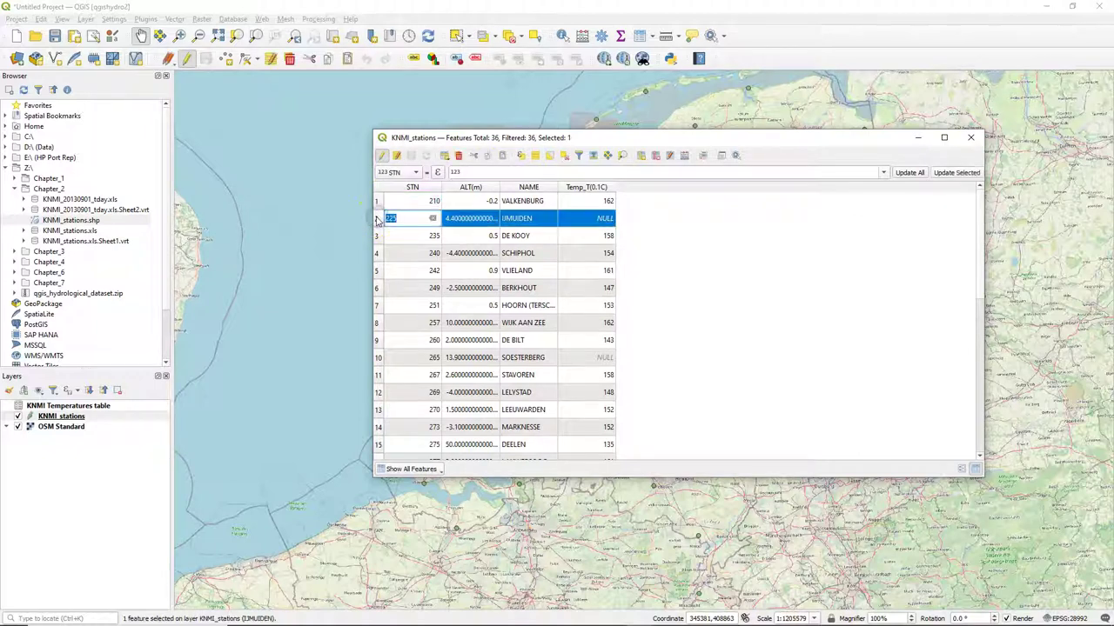
{"action": "left_click", "coordinate": [378, 357], "text": "ctrl"}
{"action": "scroll", "coordinate": [642, 372], "scroll_direction": "down", "scroll_amount": 7}
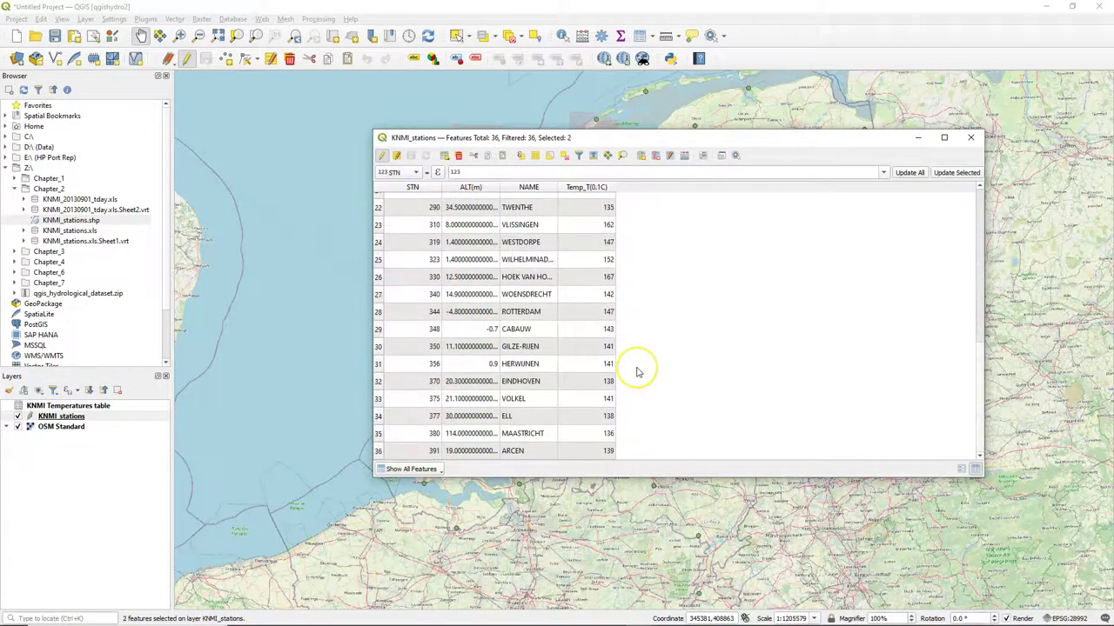
{"action": "scroll", "coordinate": [640, 372], "scroll_direction": "up", "scroll_amount": 7}
{"action": "left_click", "coordinate": [711, 349]}
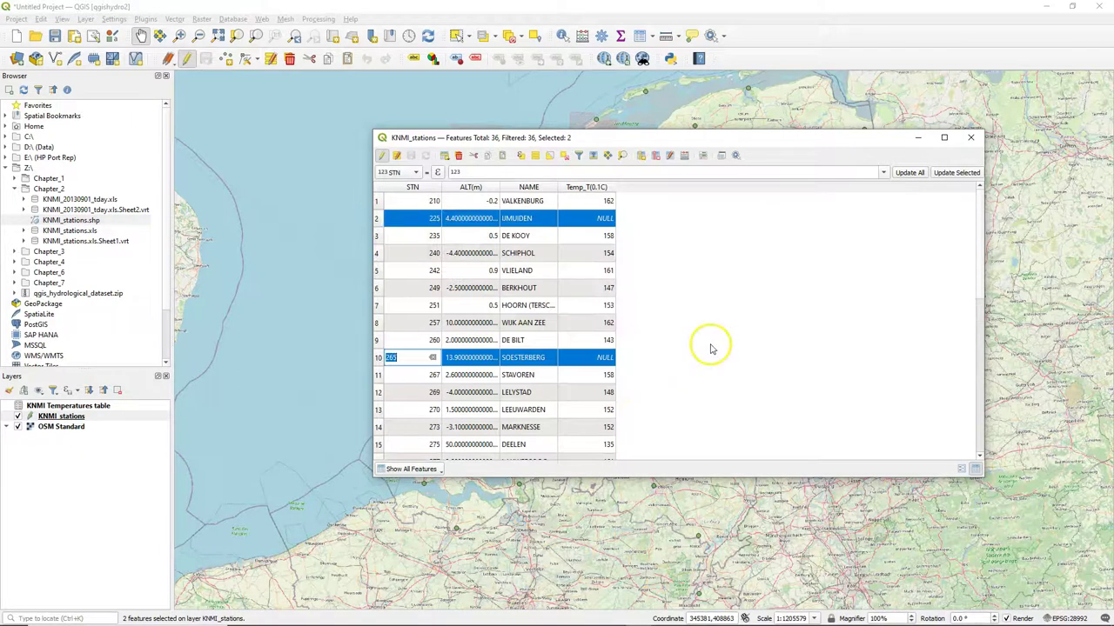
{"action": "left_click", "coordinate": [459, 156]}
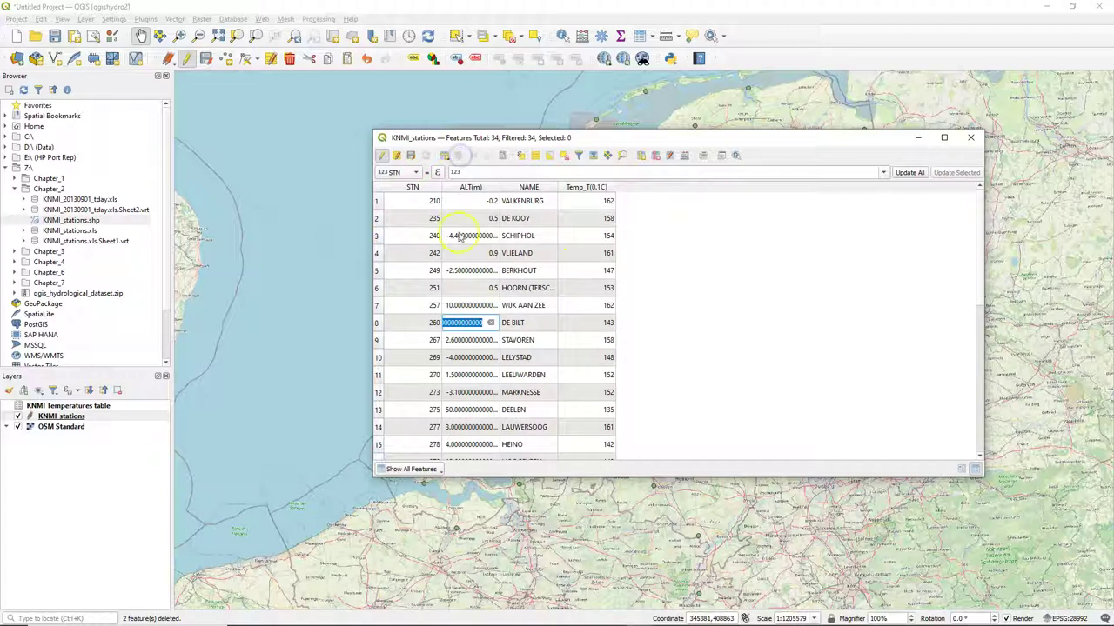
{"action": "left_click", "coordinate": [765, 378]}
{"action": "left_click", "coordinate": [626, 203]}
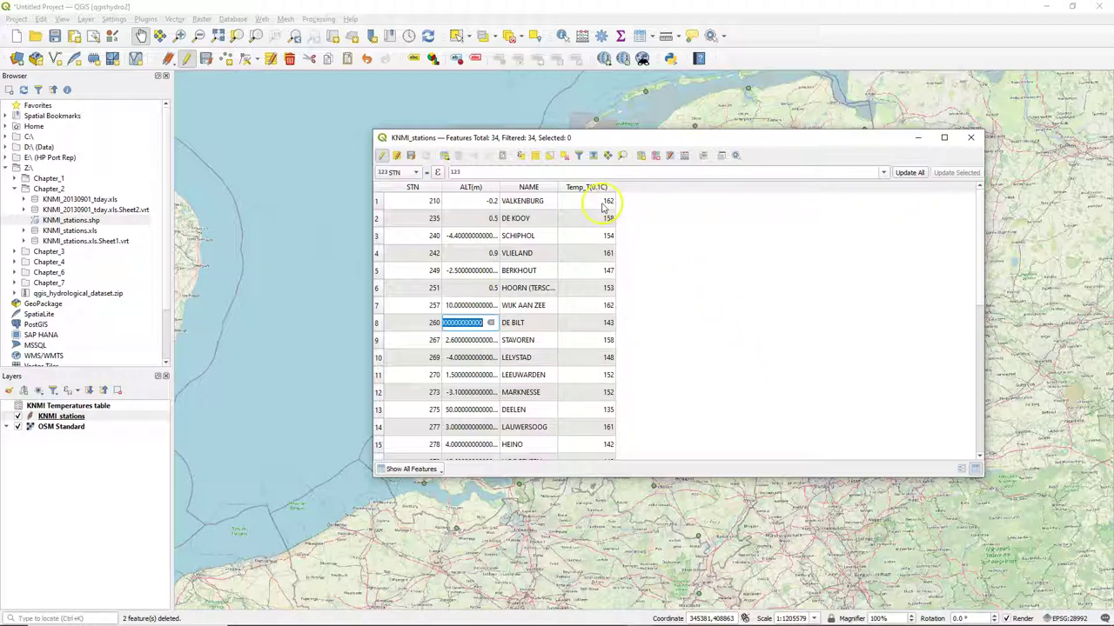
{"action": "left_click", "coordinate": [720, 227]}
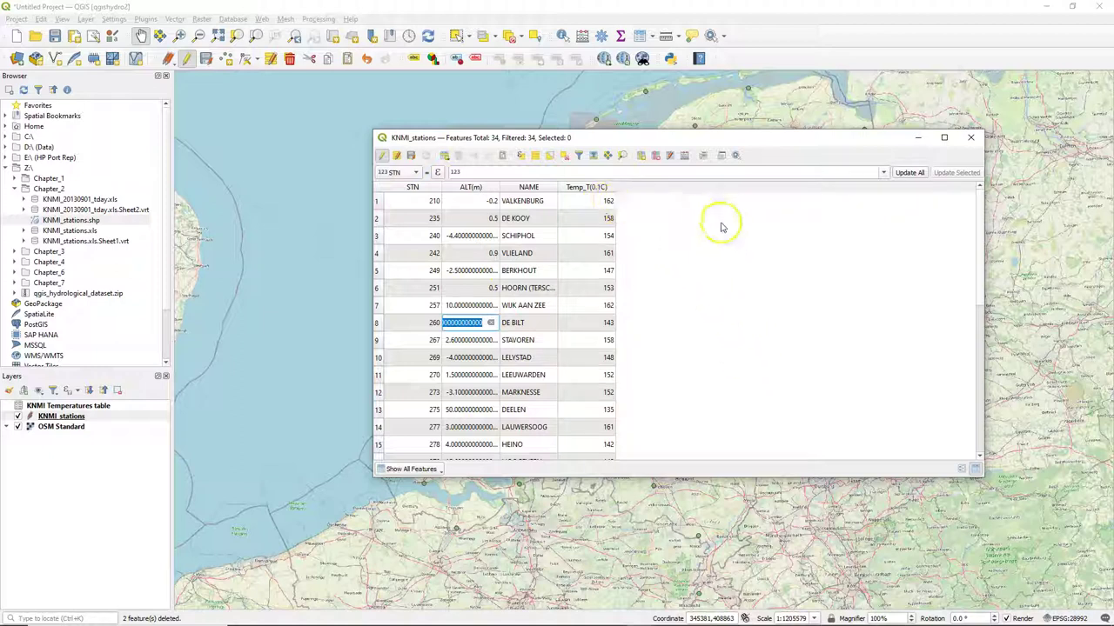
In the Field Calculator, define a new decimal field T(C) with length 3 and precision 1
{"action": "left_click", "coordinate": [684, 157]}
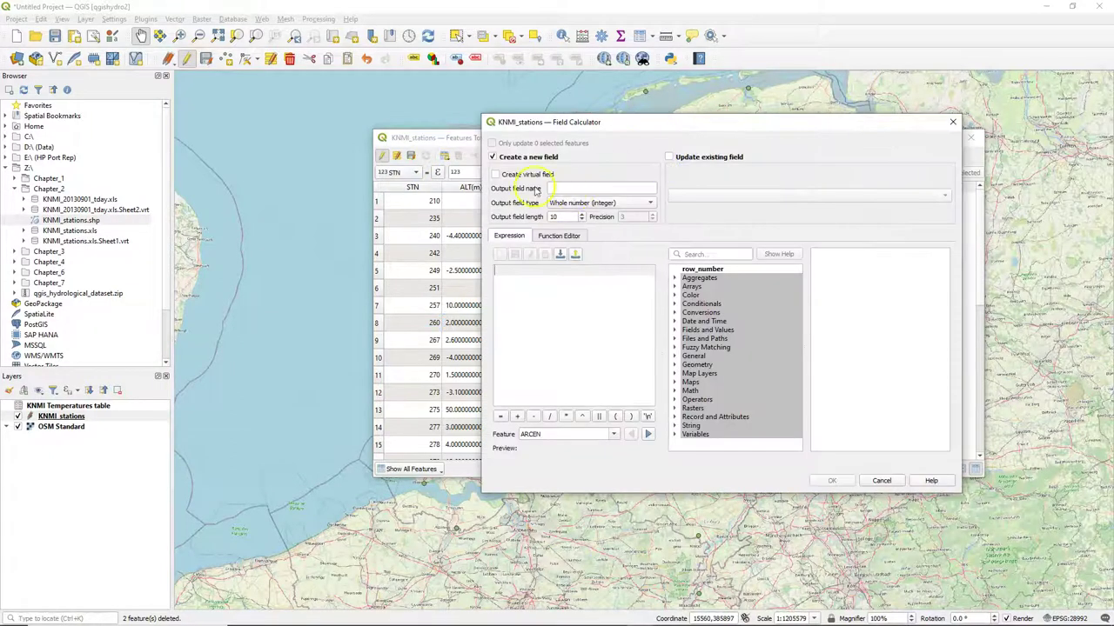
{"action": "left_click", "coordinate": [557, 188]}
{"action": "type", "text": "T(C"}
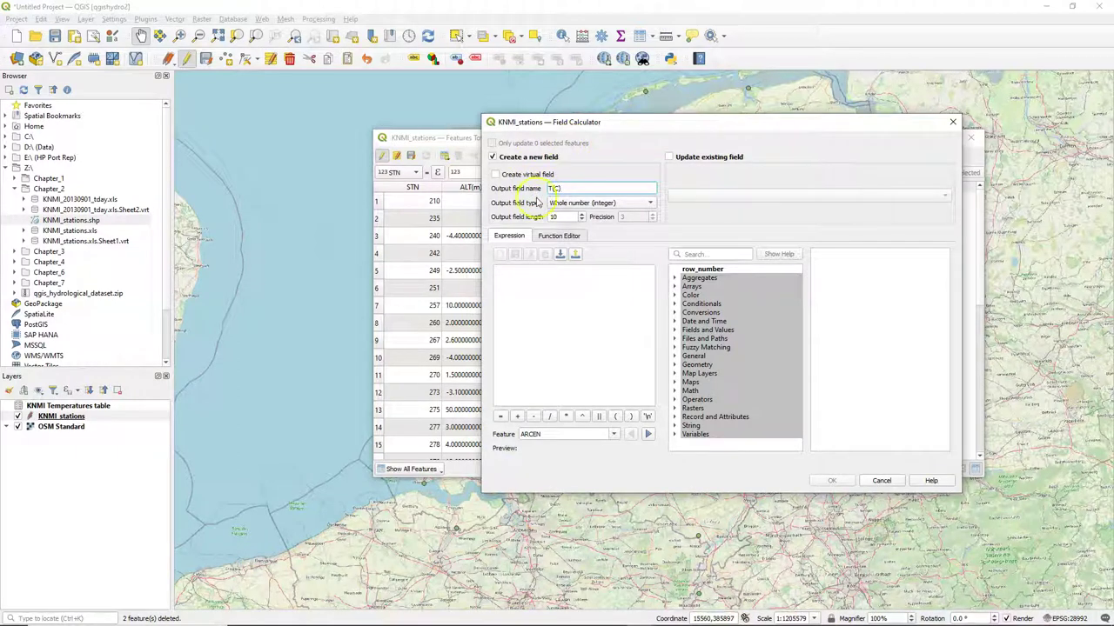
{"action": "left_click", "coordinate": [555, 203]}
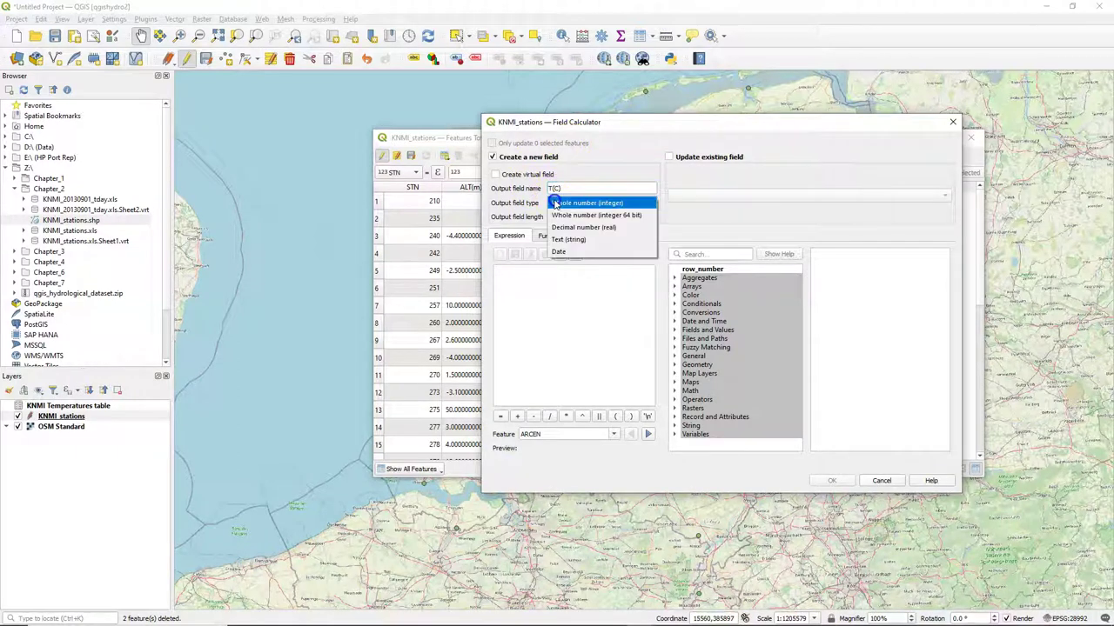
{"action": "left_click", "coordinate": [565, 228]}
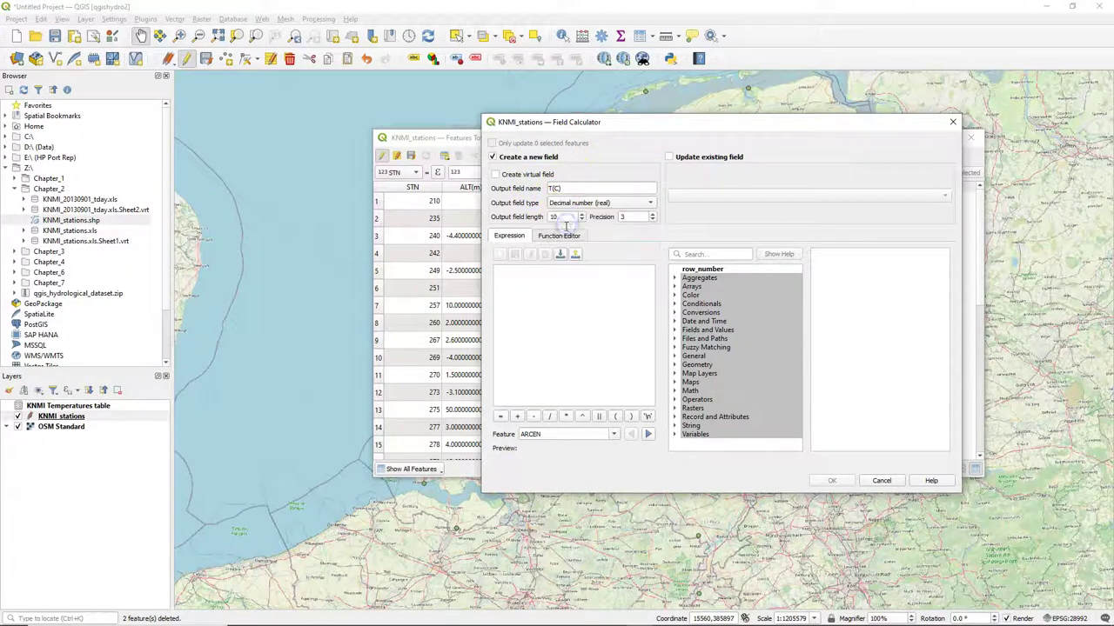
{"action": "double_click", "coordinate": [567, 217]}
{"action": "type", "text": "3"}
{"action": "key", "text": "Tab"}
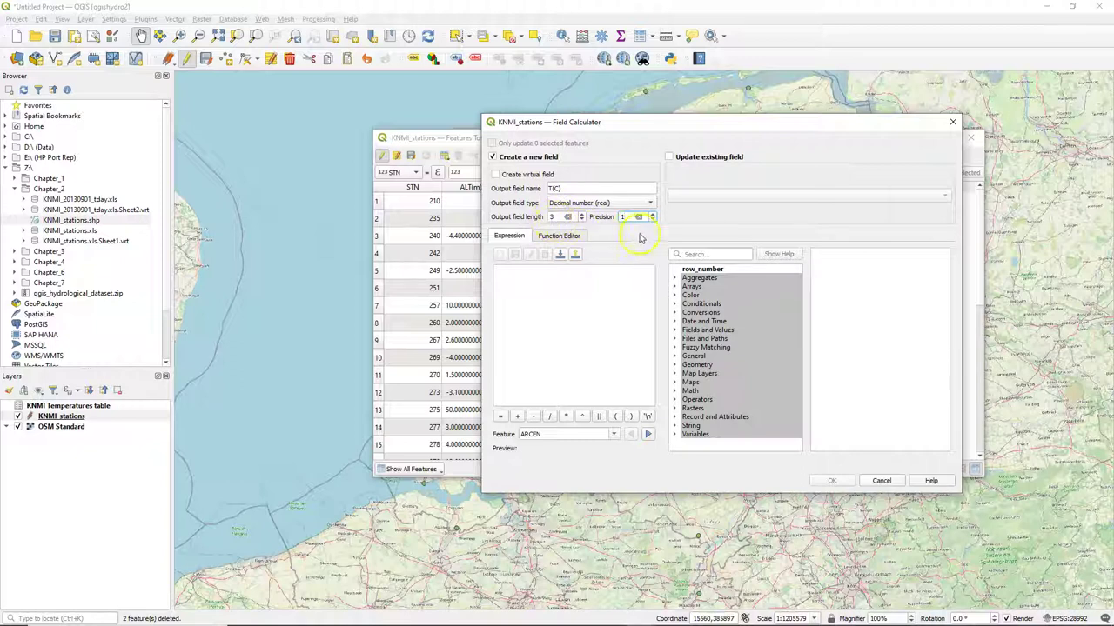
Compute T(C) with the expression "Temp_T(0.1C)" * 0.1
{"action": "left_click", "coordinate": [675, 331]}
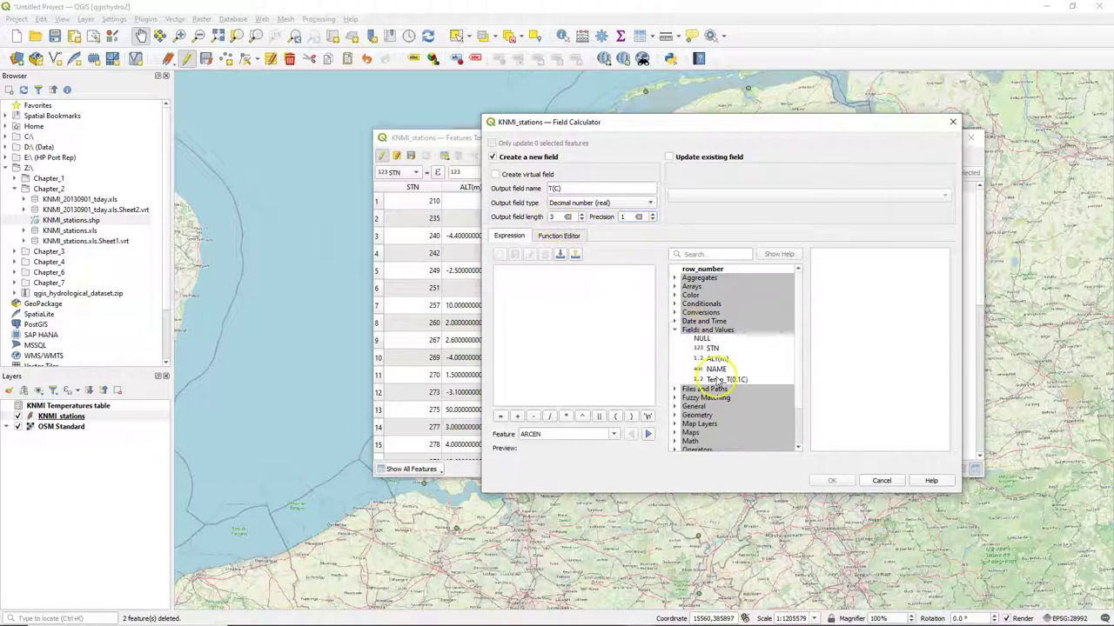
{"action": "double_click", "coordinate": [718, 380]}
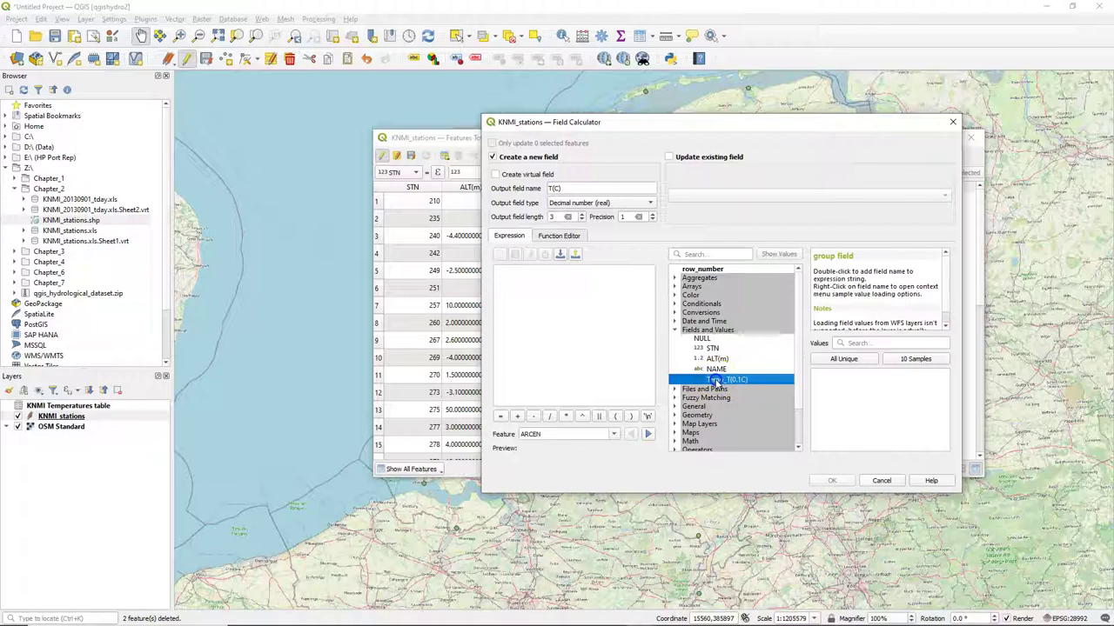
{"action": "left_click", "coordinate": [565, 416]}
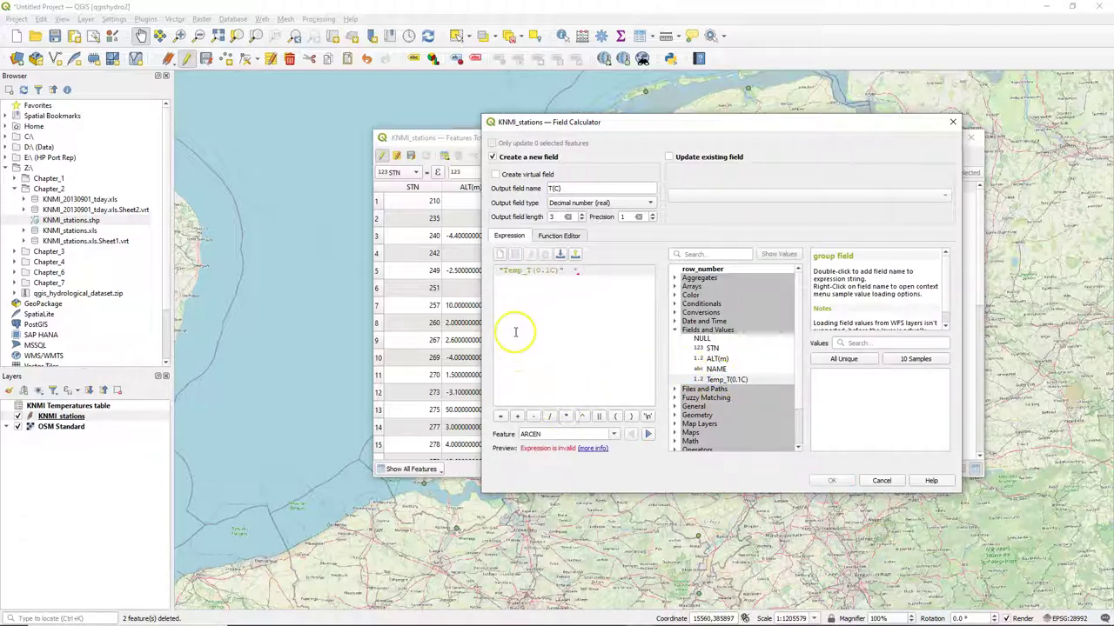
{"action": "type", "text": "0.1"}
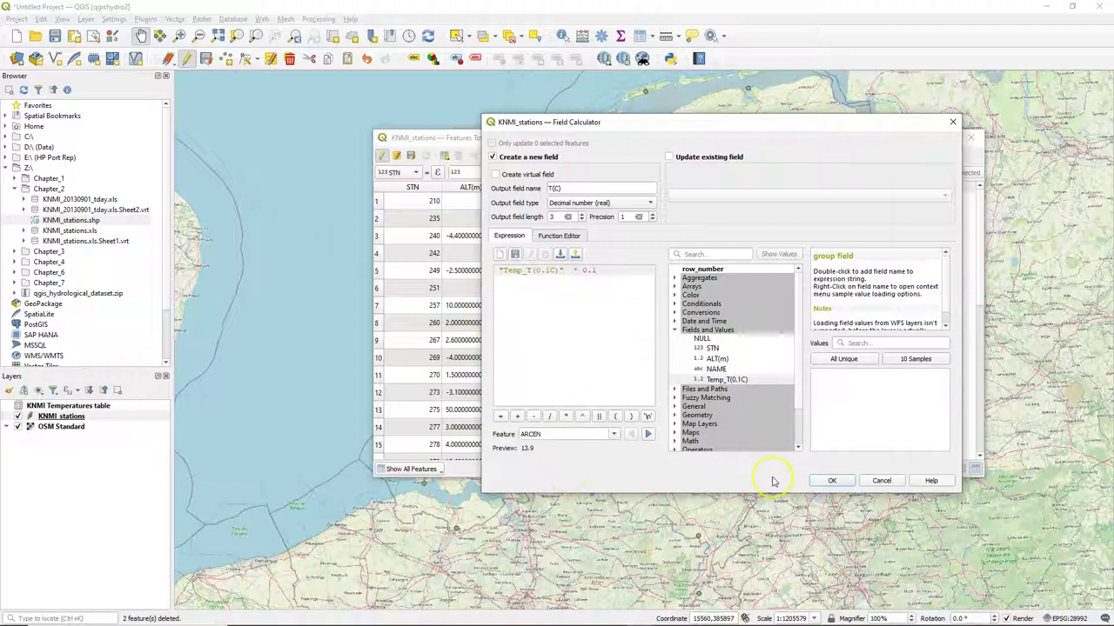
{"action": "left_click", "coordinate": [831, 481]}
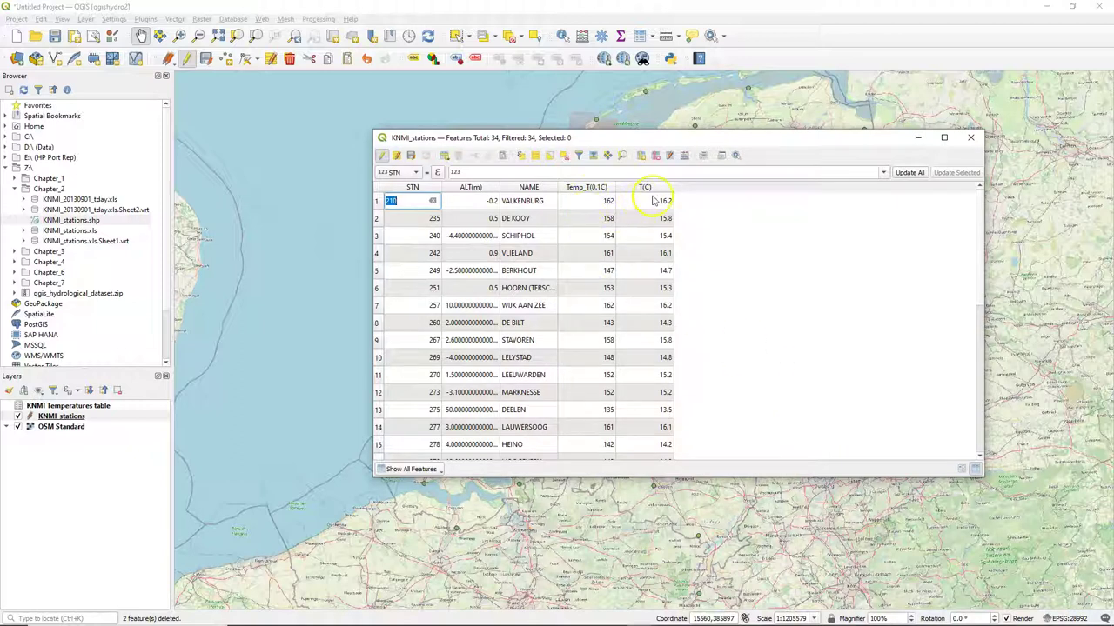
Stop editing, saving the KNMI_stations changes, and close the attribute table
{"action": "left_click", "coordinate": [383, 157]}
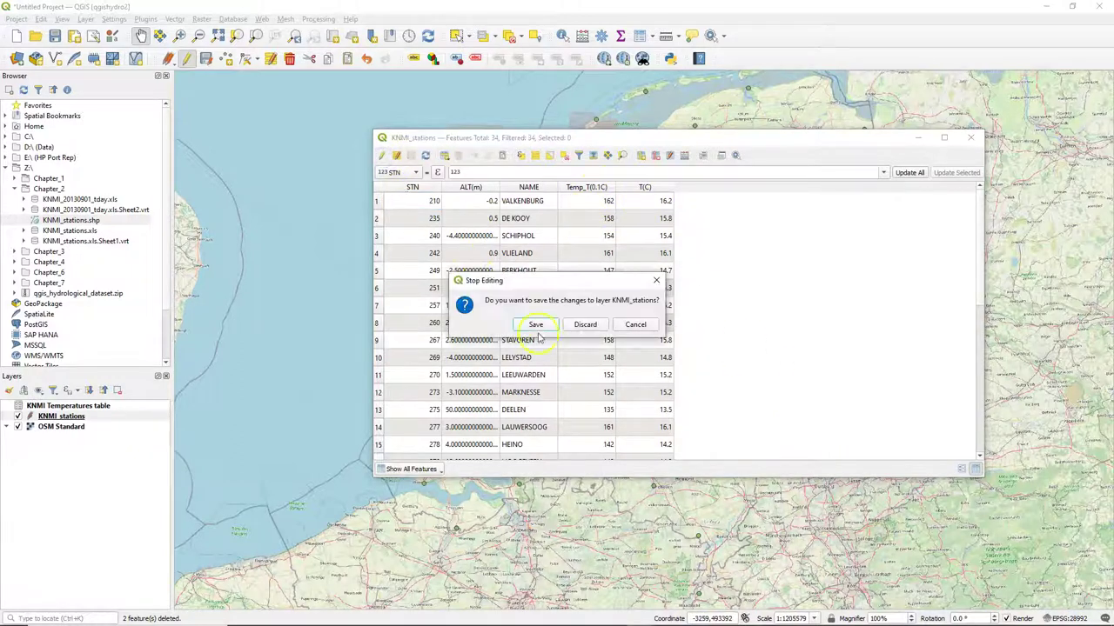
{"action": "left_click", "coordinate": [537, 323]}
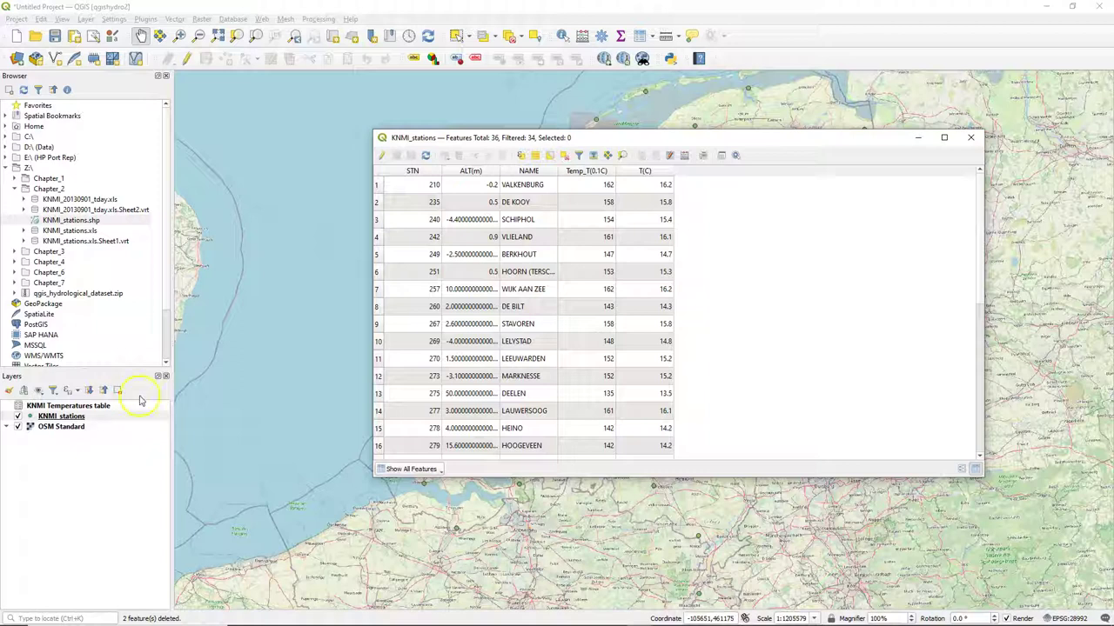
{"action": "left_click", "coordinate": [970, 138]}
{"action": "left_click", "coordinate": [87, 406]}
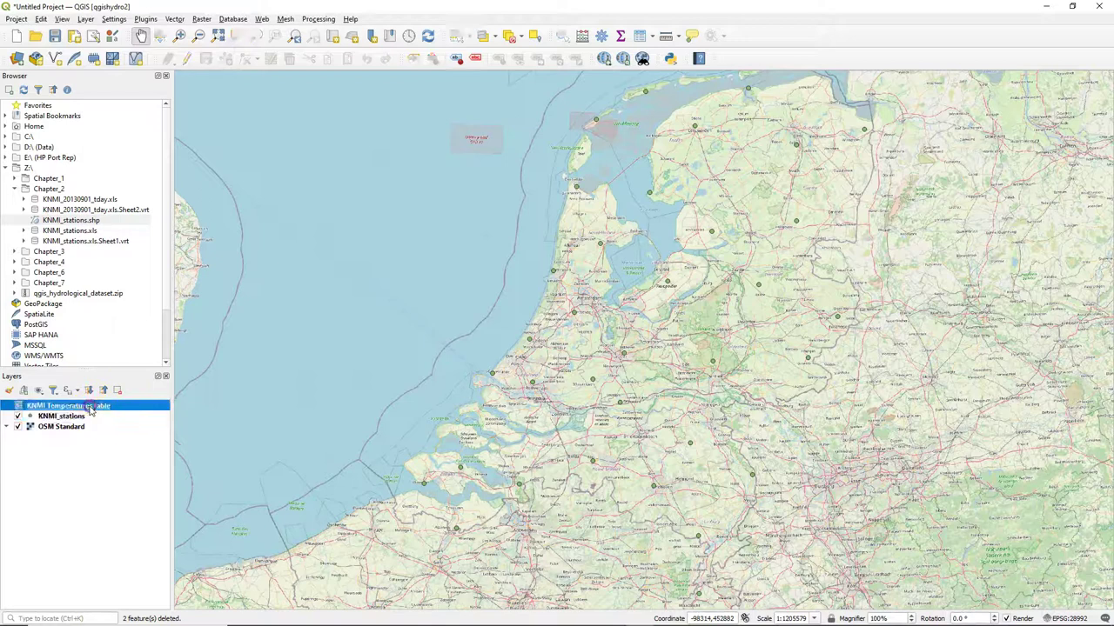
Remove the KNMI Temperatures table layer from the project
{"action": "right_click", "coordinate": [91, 406]}
{"action": "left_click", "coordinate": [126, 493]}
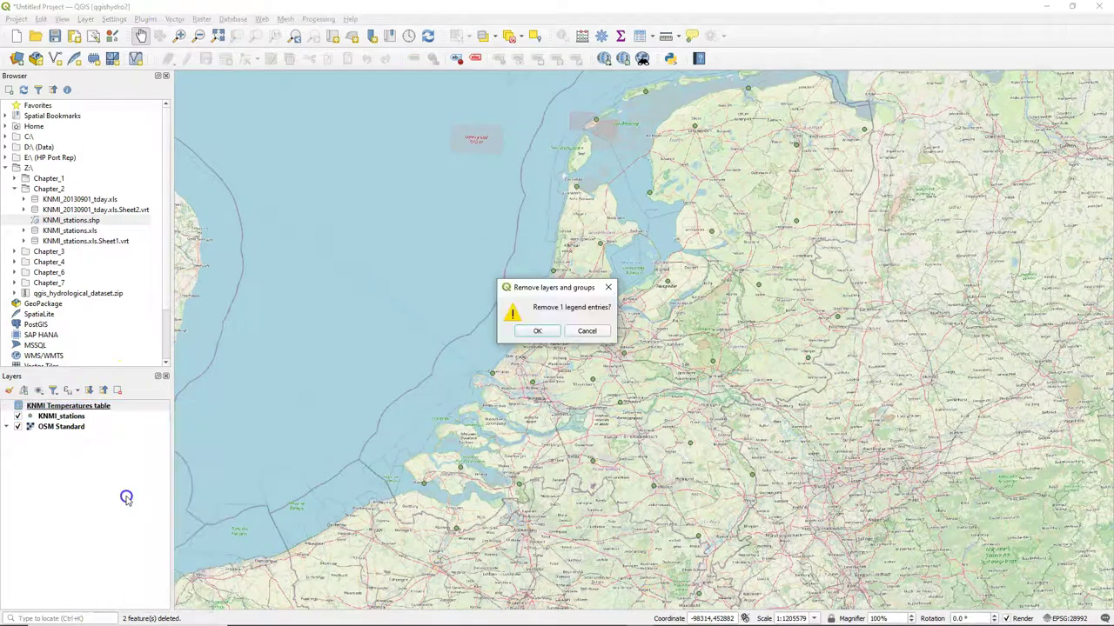
{"action": "left_click", "coordinate": [542, 331]}
Reopen and close the KNMI_stations attribute table, then dismiss the layer menu without exporting
{"action": "right_click", "coordinate": [65, 406]}
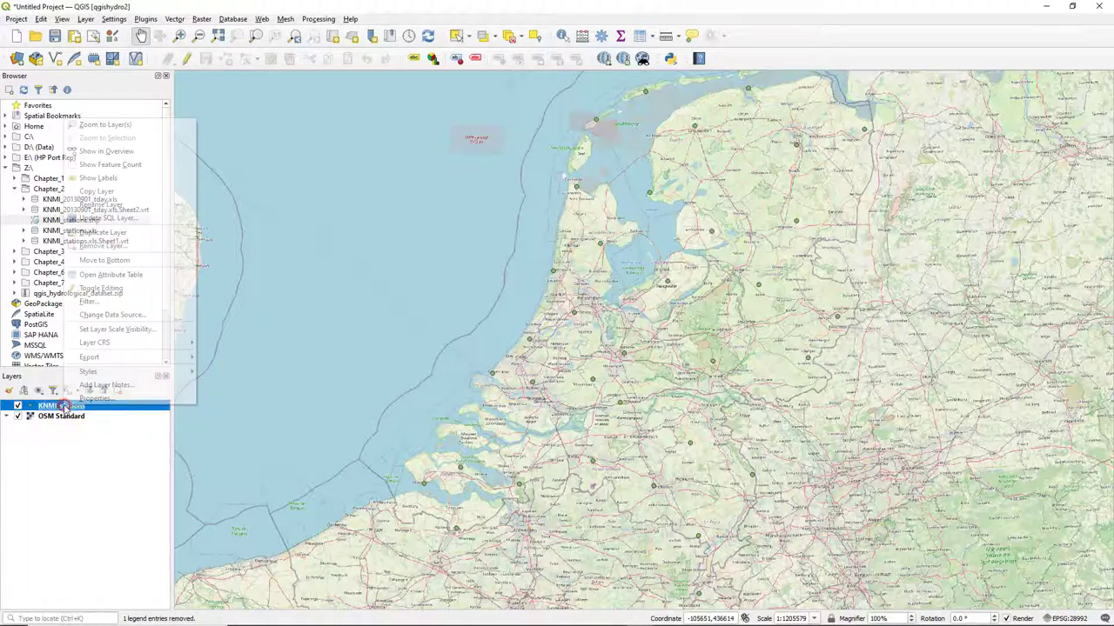
{"action": "left_click", "coordinate": [153, 277]}
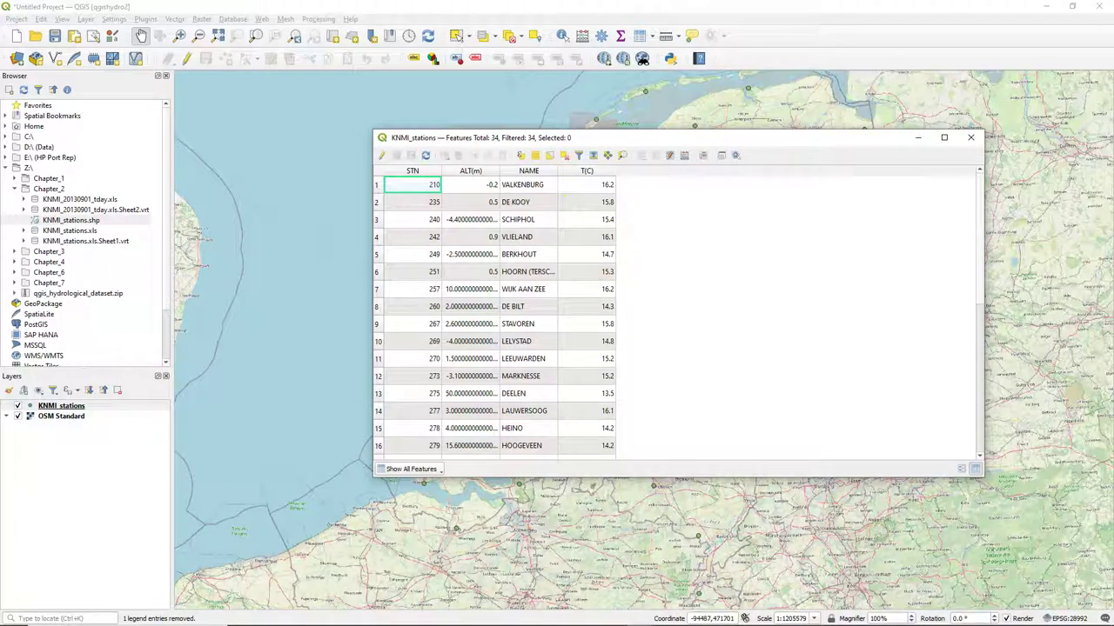
{"action": "left_click", "coordinate": [968, 139]}
{"action": "right_click", "coordinate": [71, 406]}
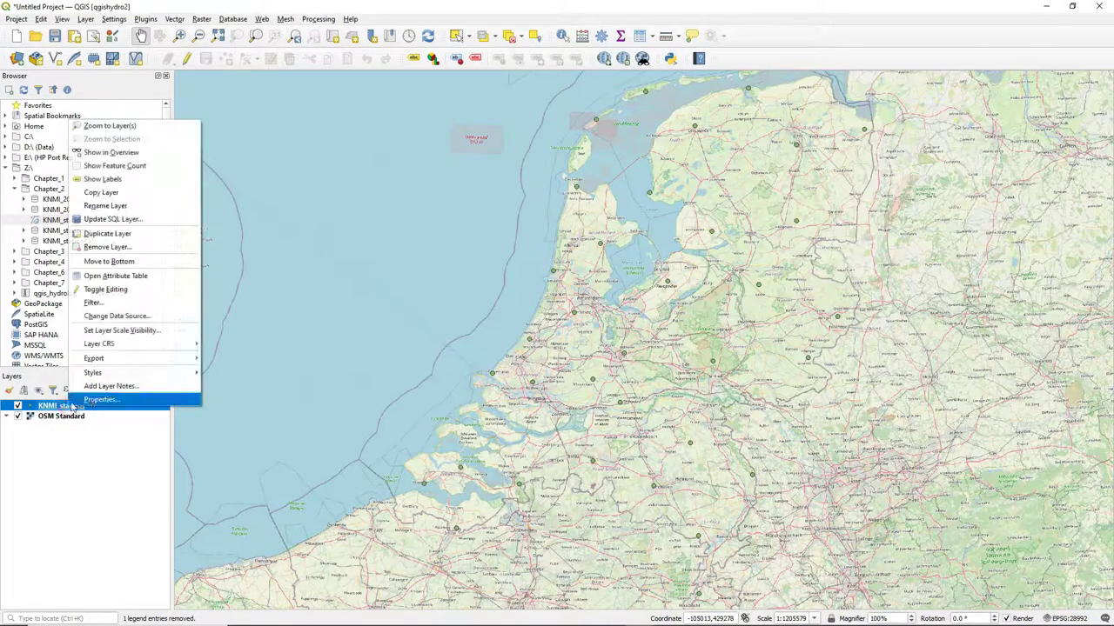
{"action": "mouse_move", "coordinate": [139, 359]}
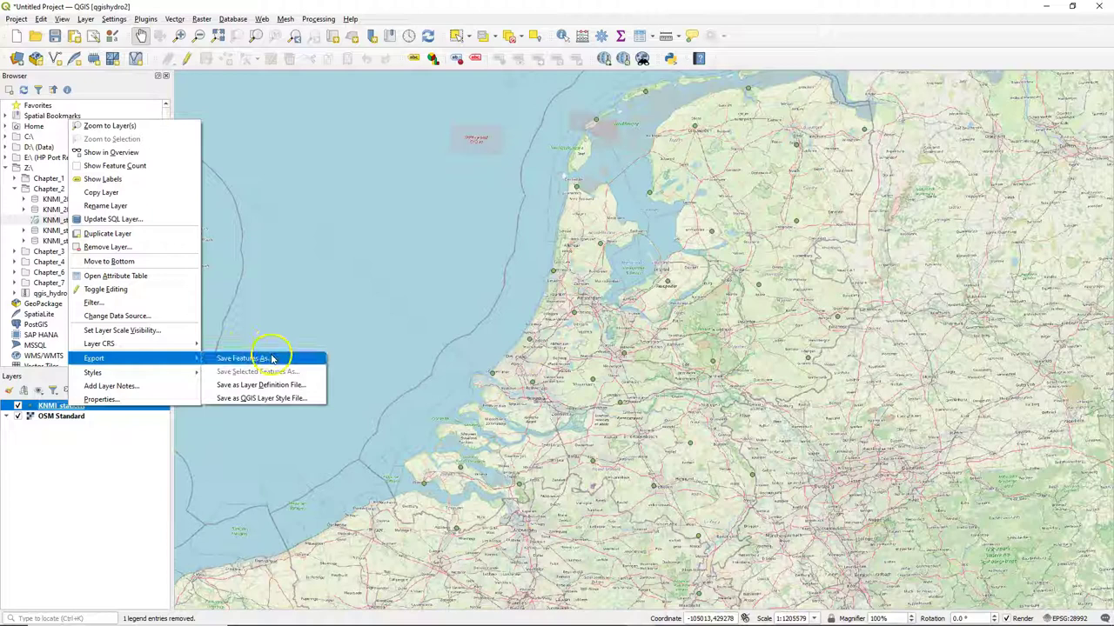
{"action": "left_click", "coordinate": [106, 463]}
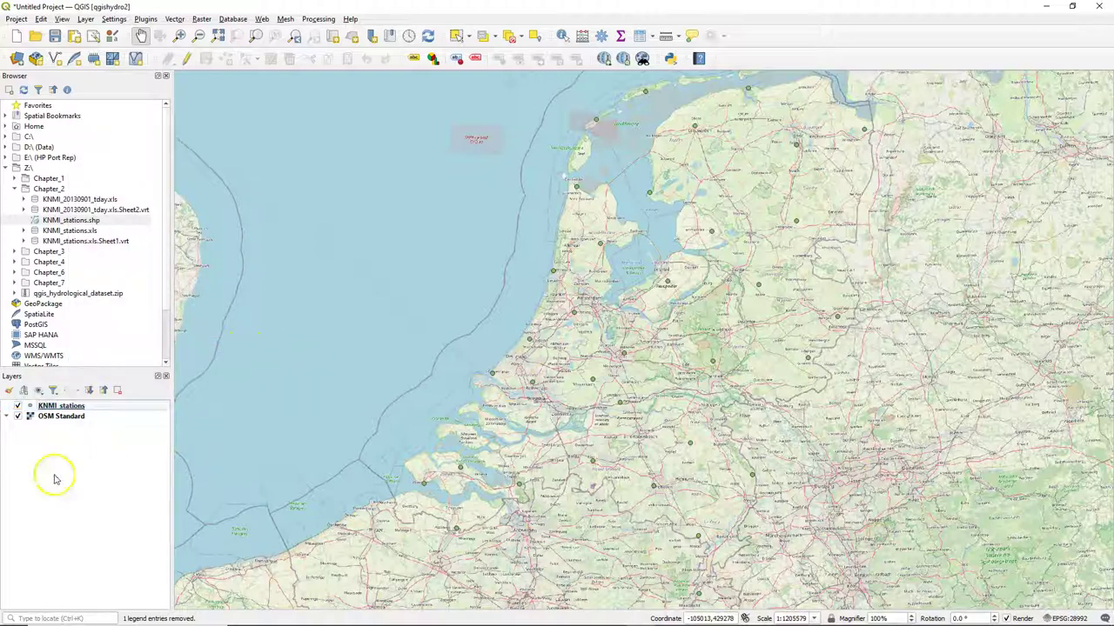
Open Grid (Nearest Neighbor) for KNMI_stations and set the Z value field to T(C)
{"action": "left_click", "coordinate": [201, 18]}
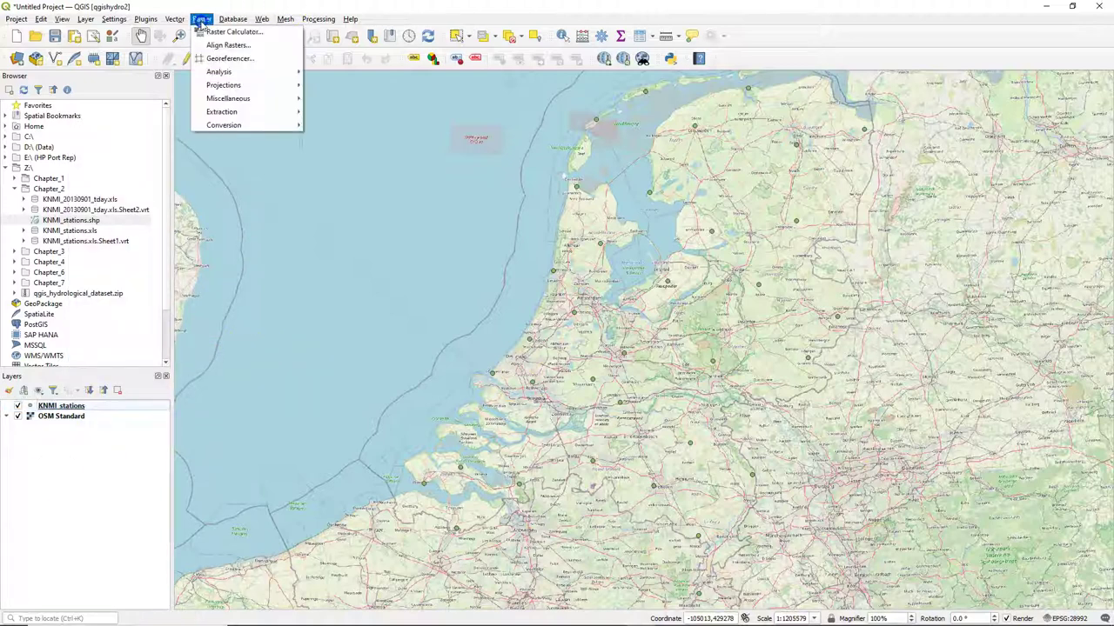
{"action": "left_click", "coordinate": [223, 73]}
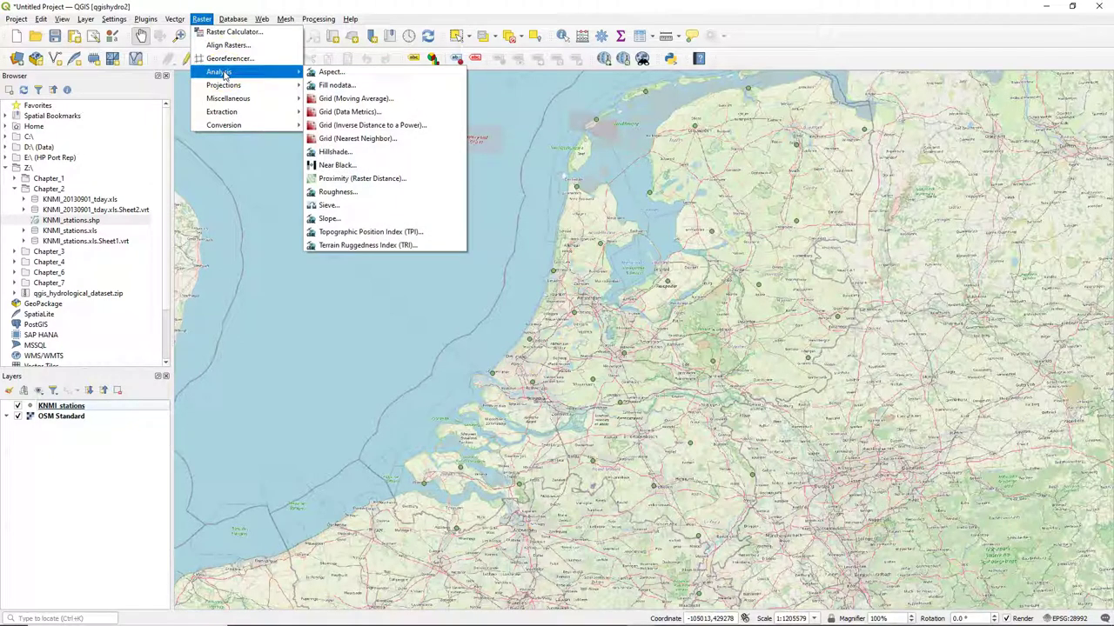
{"action": "left_click", "coordinate": [392, 138]}
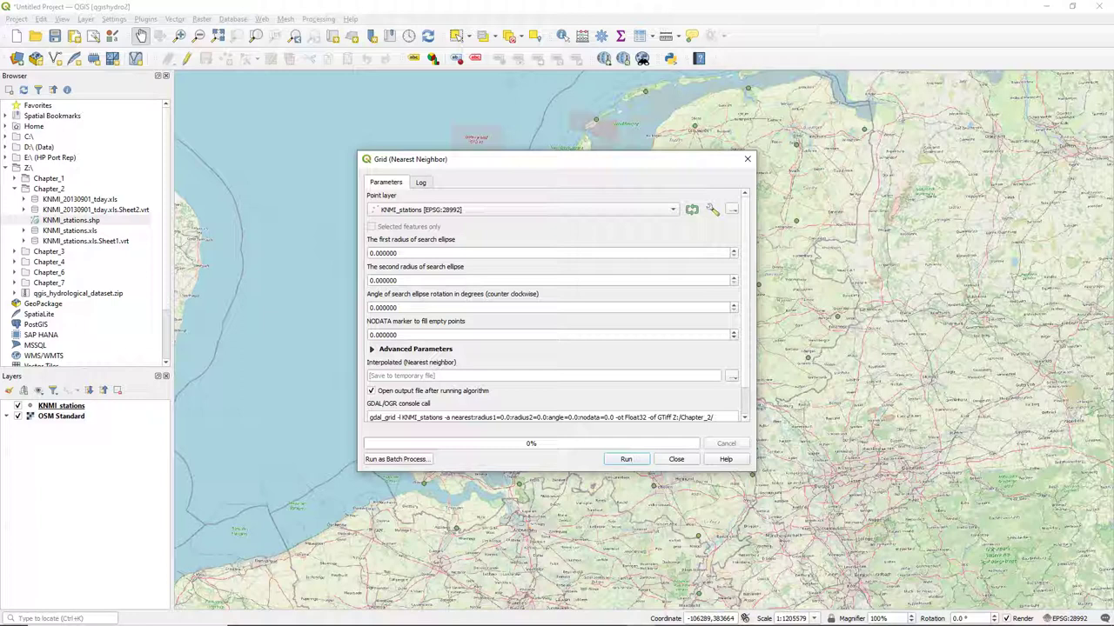
{"action": "left_click", "coordinate": [428, 414]}
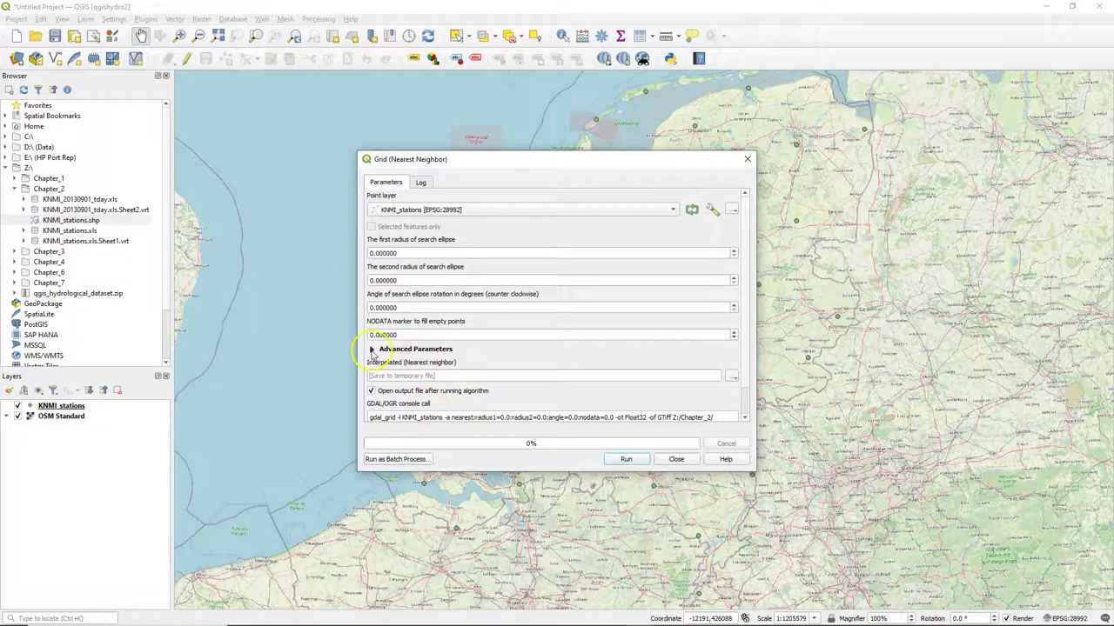
{"action": "left_click", "coordinate": [371, 349]}
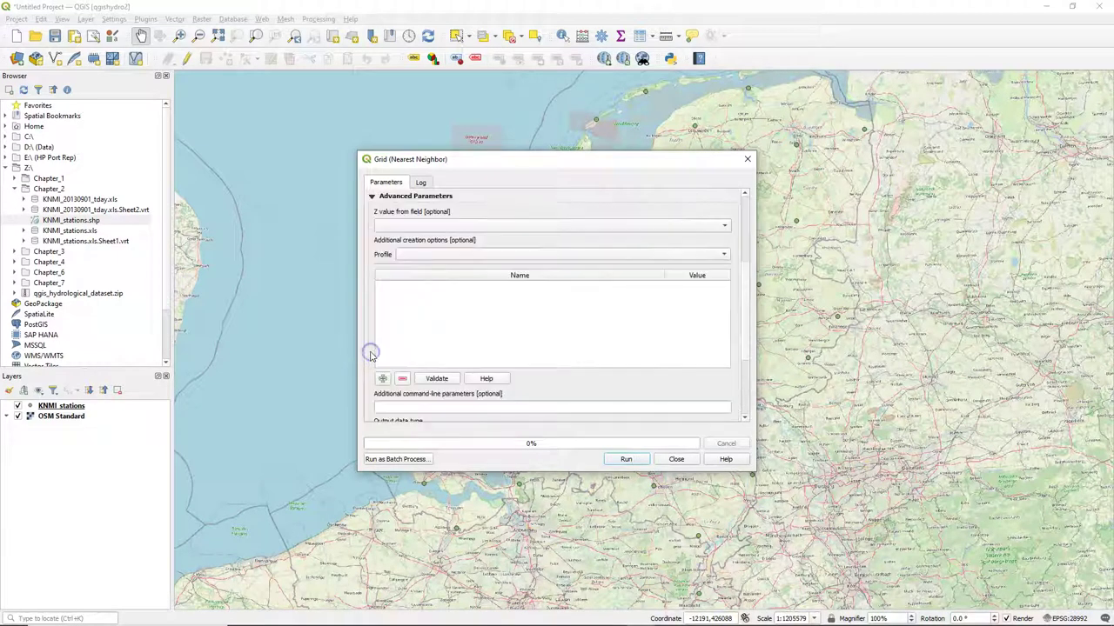
{"action": "left_click", "coordinate": [419, 223]}
{"action": "left_click", "coordinate": [396, 262]}
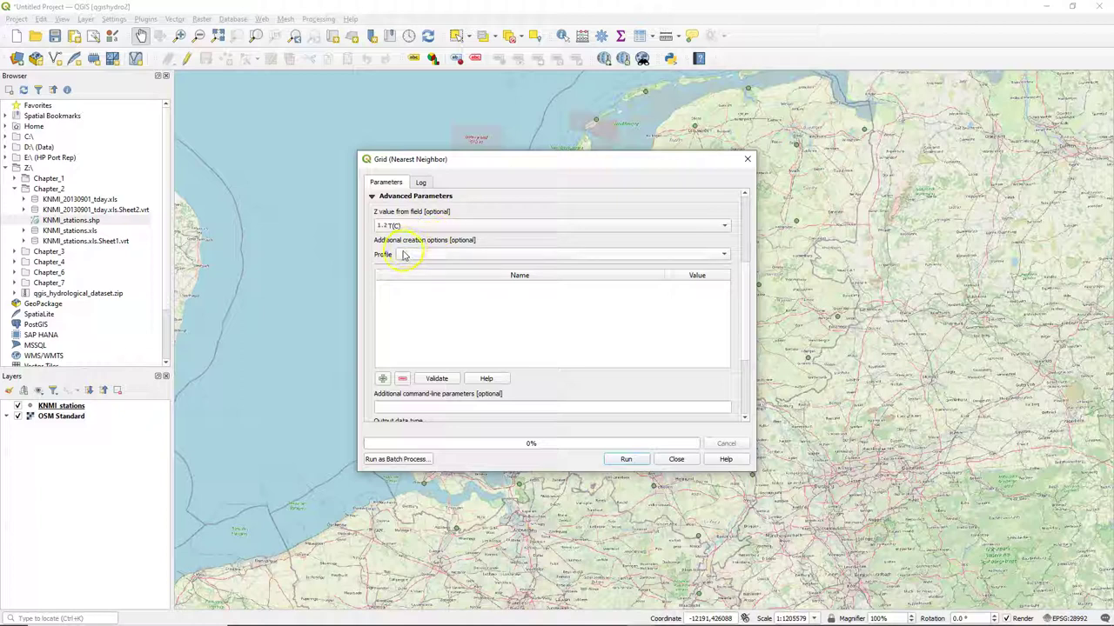
{"action": "left_click_drag", "start_coordinate": [742, 308], "coordinate": [744, 371]}
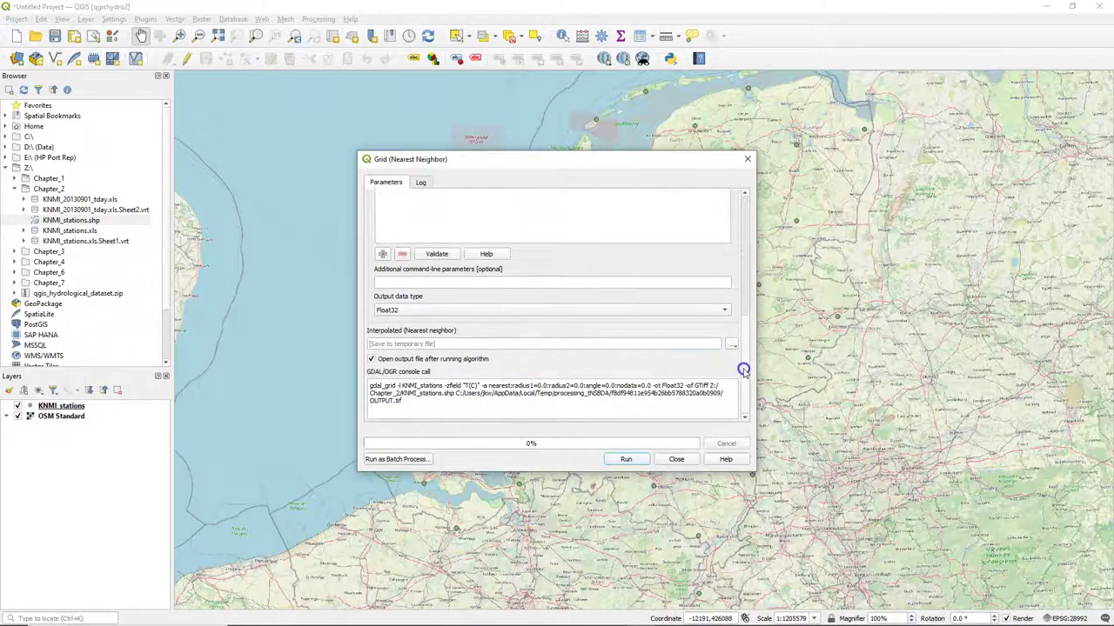
Set the nearest-neighbour output file to Z:/Chapter_2/tday_NN.tif
{"action": "left_click", "coordinate": [733, 346]}
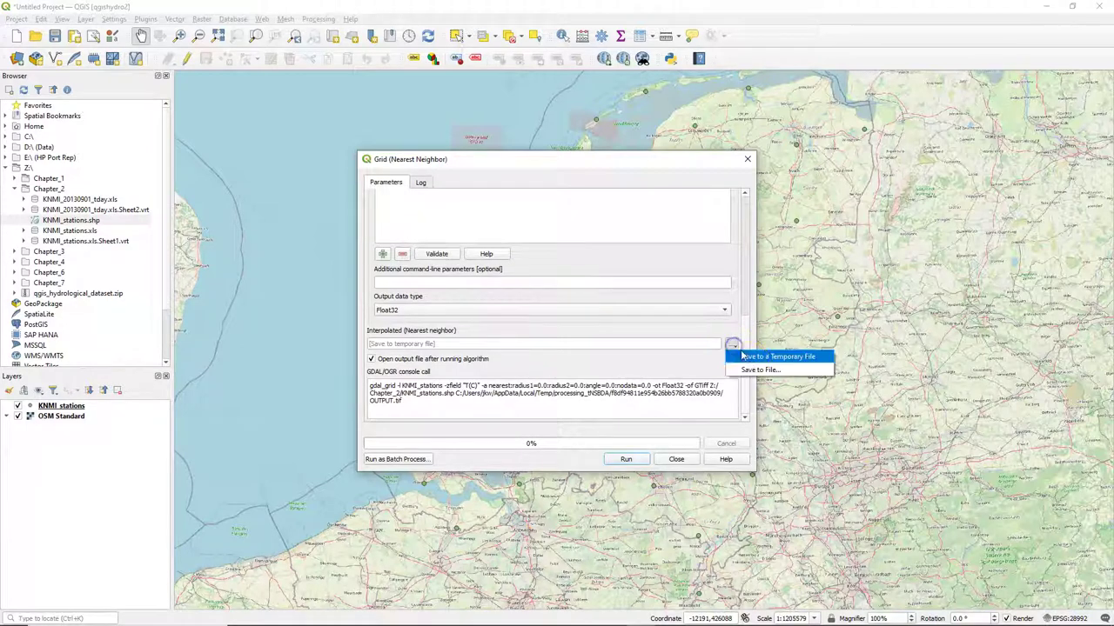
{"action": "left_click", "coordinate": [748, 373]}
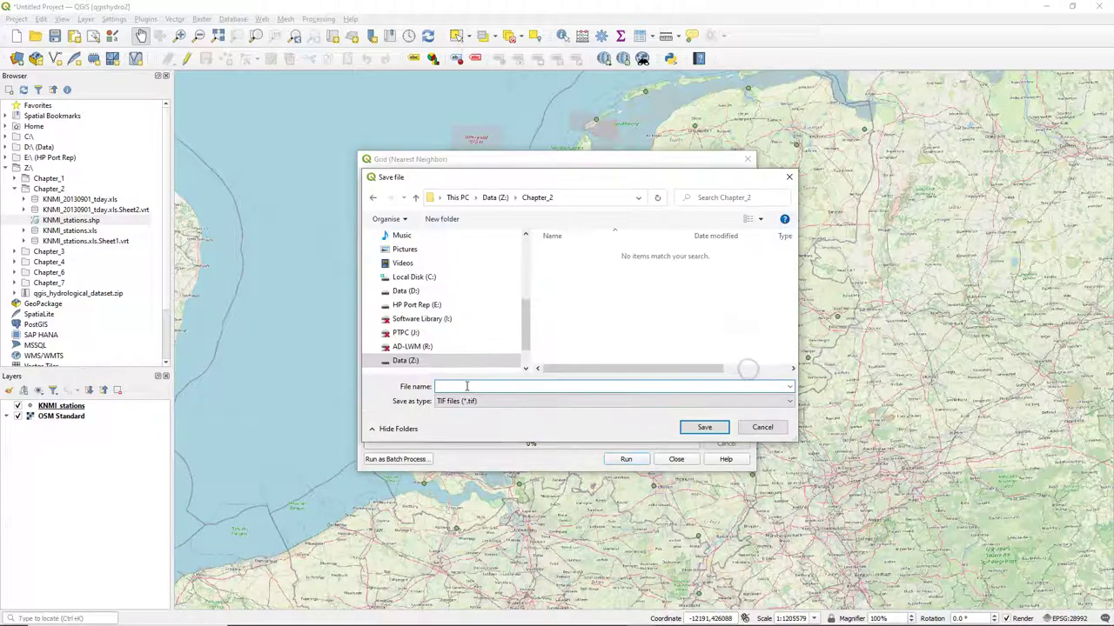
{"action": "type", "text": "tday_NN"}
{"action": "left_click", "coordinate": [705, 428]}
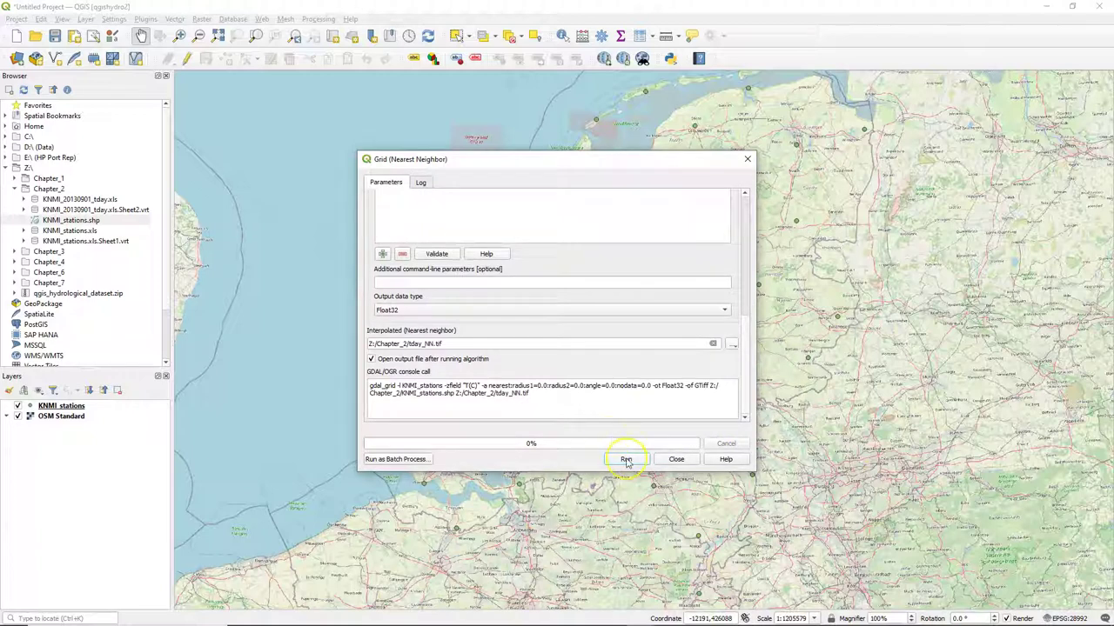
Run the interpolation to create tday_NN, then move KNMI_stations above it
{"action": "left_click", "coordinate": [626, 460]}
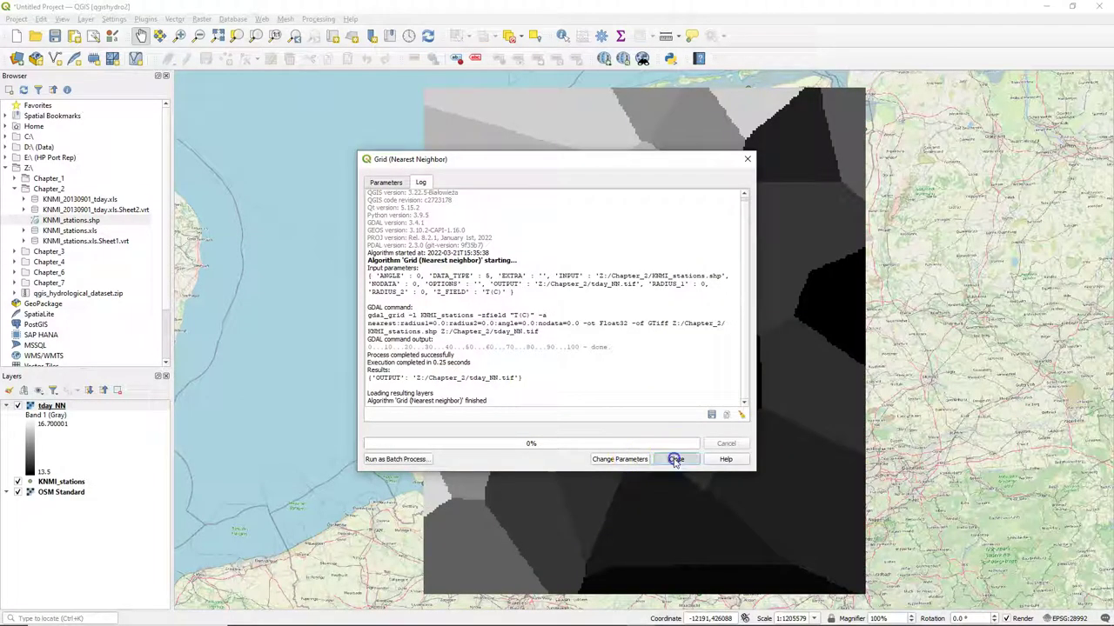
{"action": "left_click", "coordinate": [670, 461]}
{"action": "mouse_move", "coordinate": [57, 484]}
{"action": "left_mouse_down"}
{"action": "mouse_move", "coordinate": [93, 455]}
{"action": "mouse_move", "coordinate": [92, 388]}
{"action": "mouse_move", "coordinate": [92, 399]}
{"action": "left_mouse_up"}
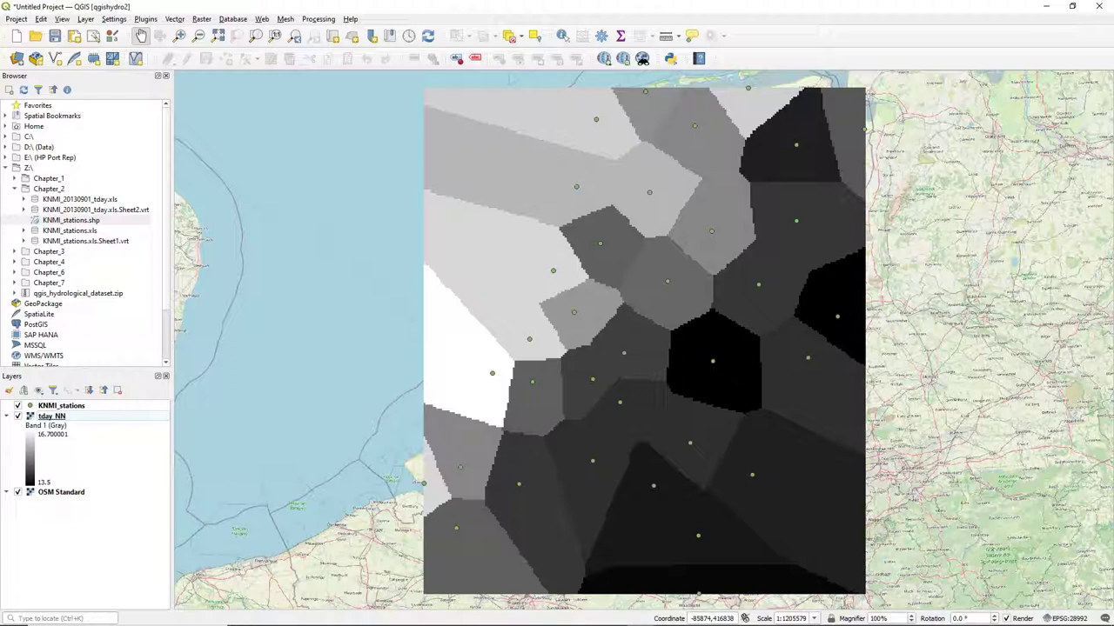
Open Grid (Inverse Distance to a Power) with KNMI_stations as points and T(C) as Z field
{"action": "left_click", "coordinate": [201, 19]}
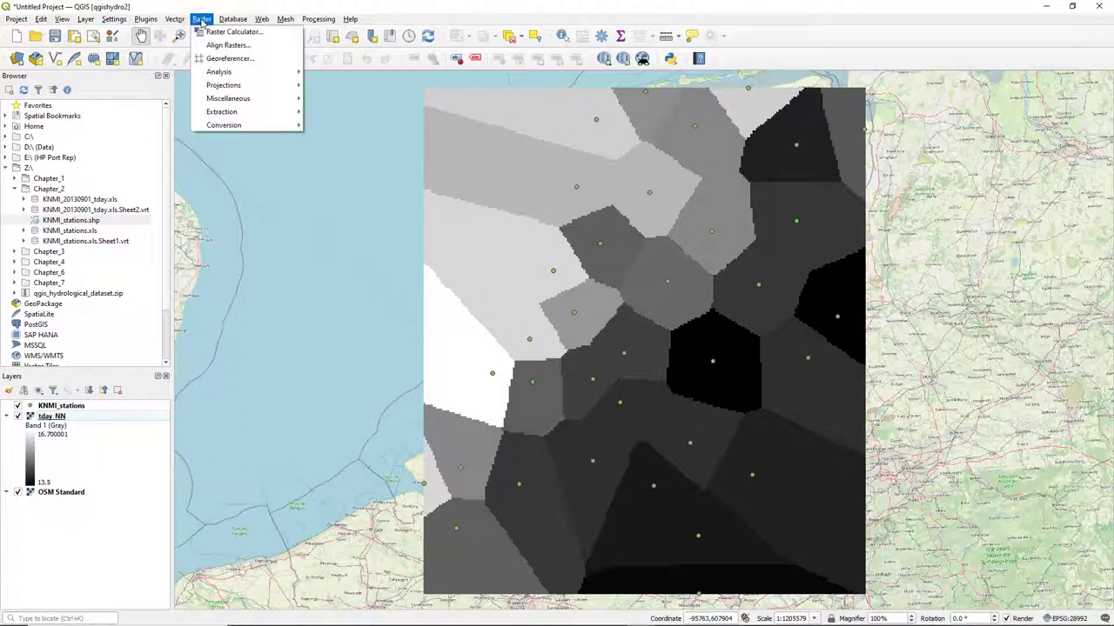
{"action": "left_click", "coordinate": [250, 76]}
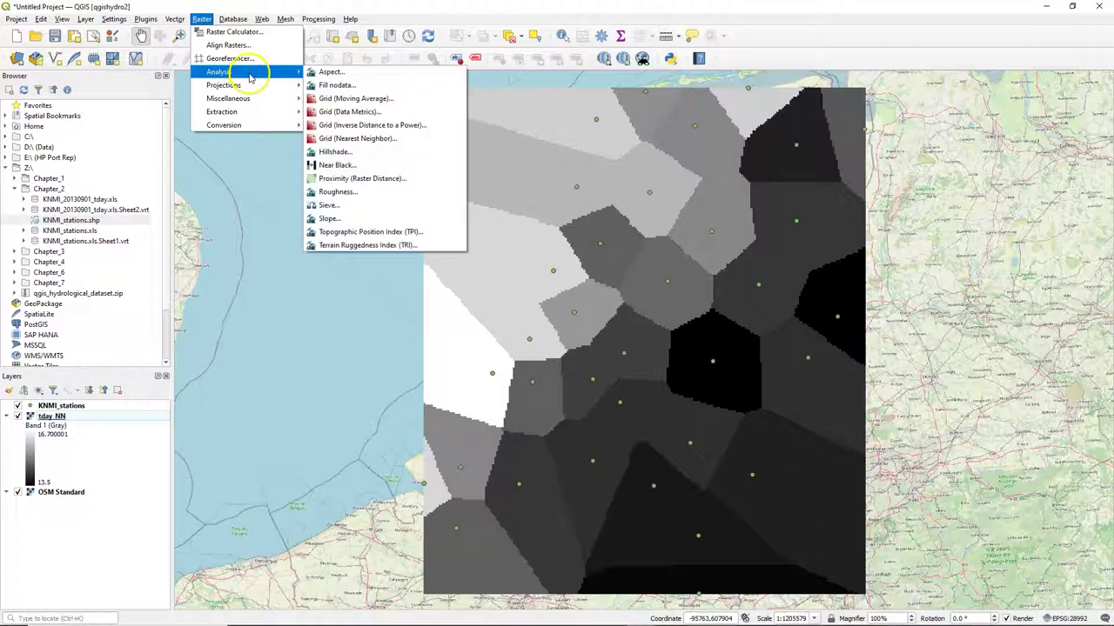
{"action": "left_click", "coordinate": [334, 127]}
{"action": "left_click", "coordinate": [427, 209]}
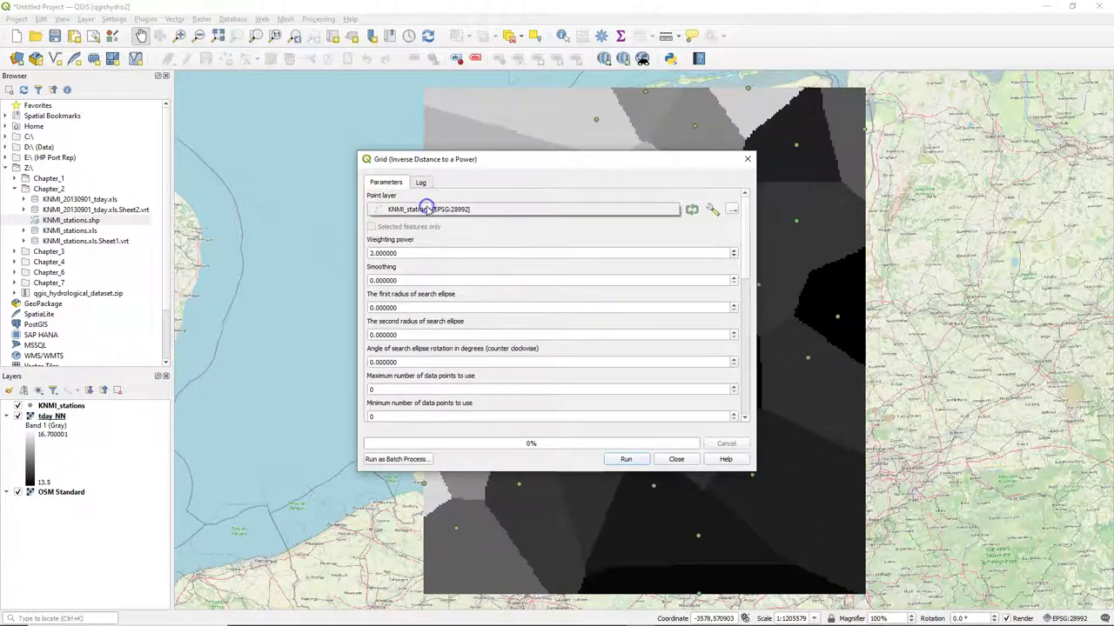
{"action": "left_click", "coordinate": [423, 211]}
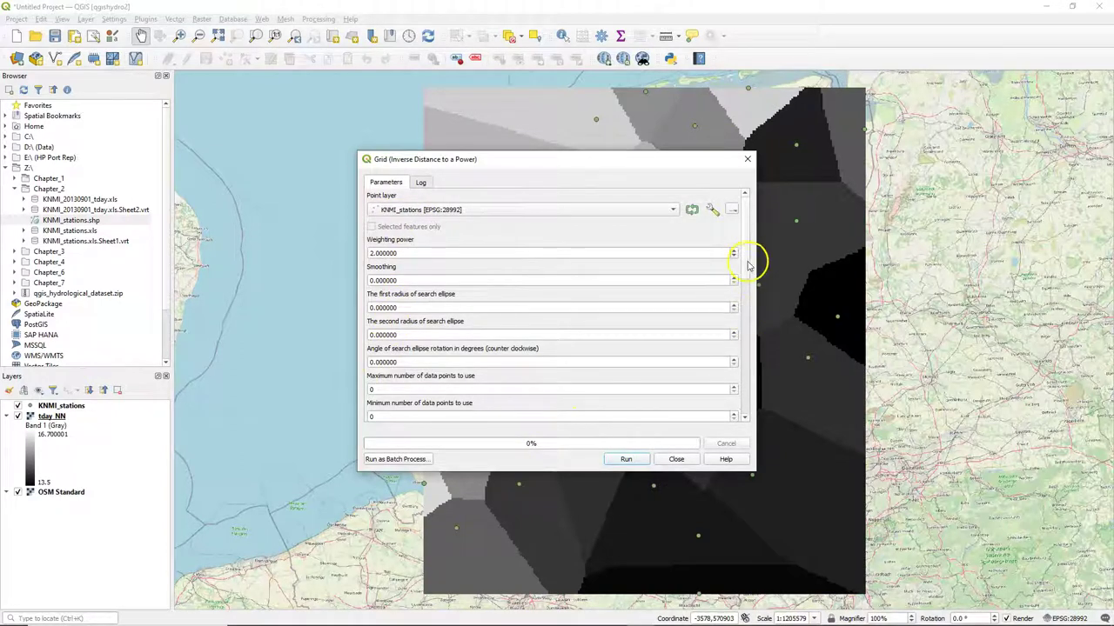
{"action": "left_click_drag", "start_coordinate": [746, 261], "coordinate": [743, 329]}
{"action": "left_click", "coordinate": [489, 289]}
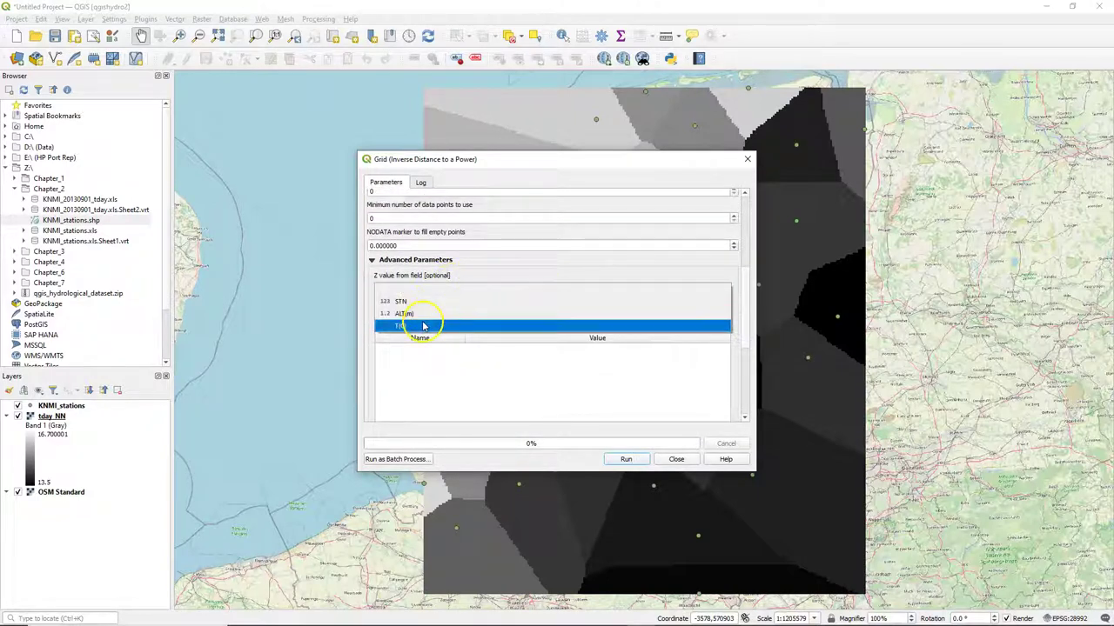
{"action": "left_click", "coordinate": [422, 313]}
{"action": "left_click_drag", "start_coordinate": [745, 296], "coordinate": [744, 369]}
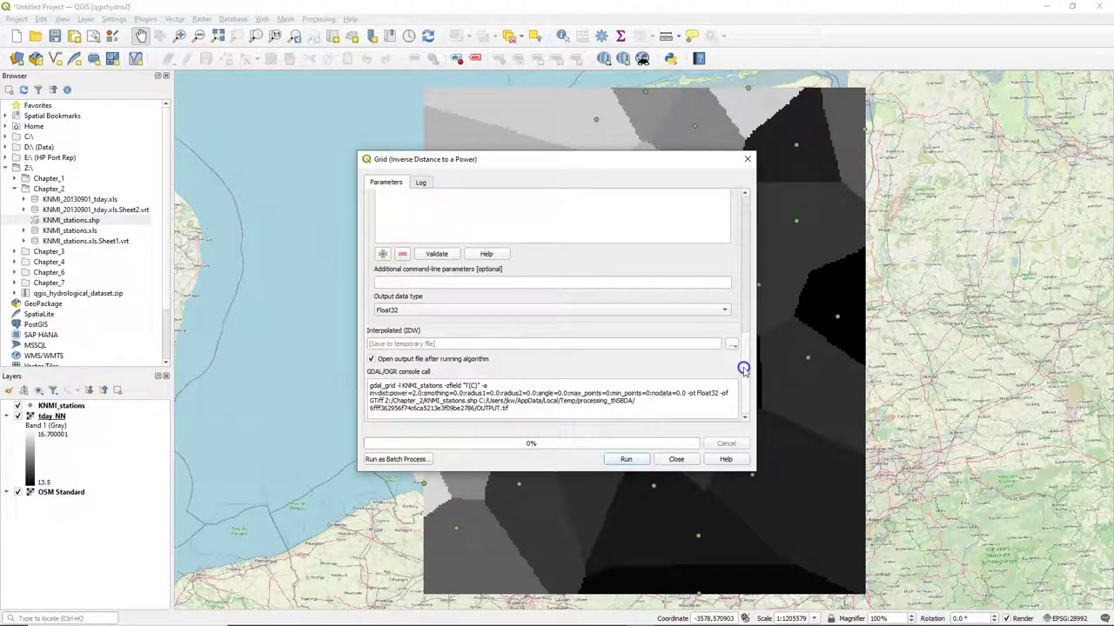
Save the output as Z:/Chapter_2/tday_IDW.tif and run the interpolation
{"action": "left_click", "coordinate": [732, 344]}
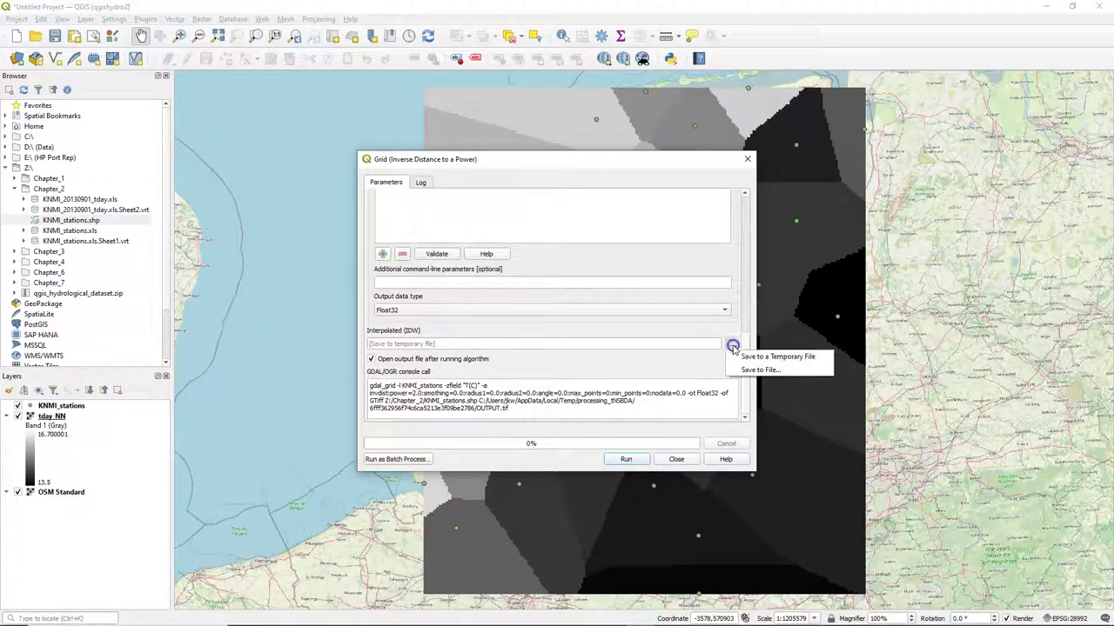
{"action": "left_click", "coordinate": [754, 373]}
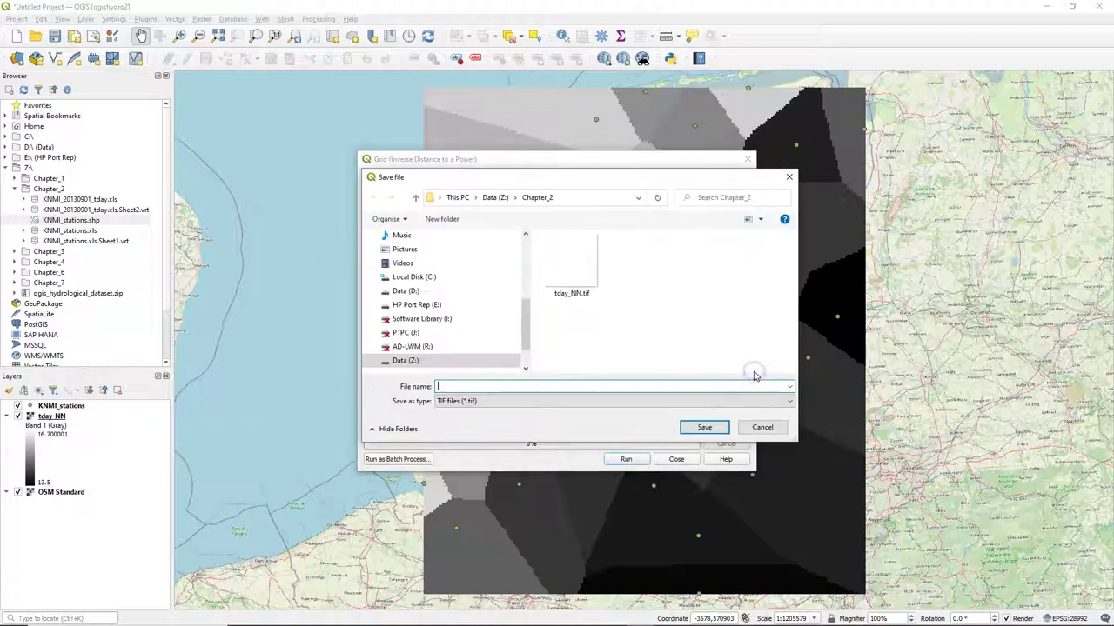
{"action": "type", "text": "tda"}
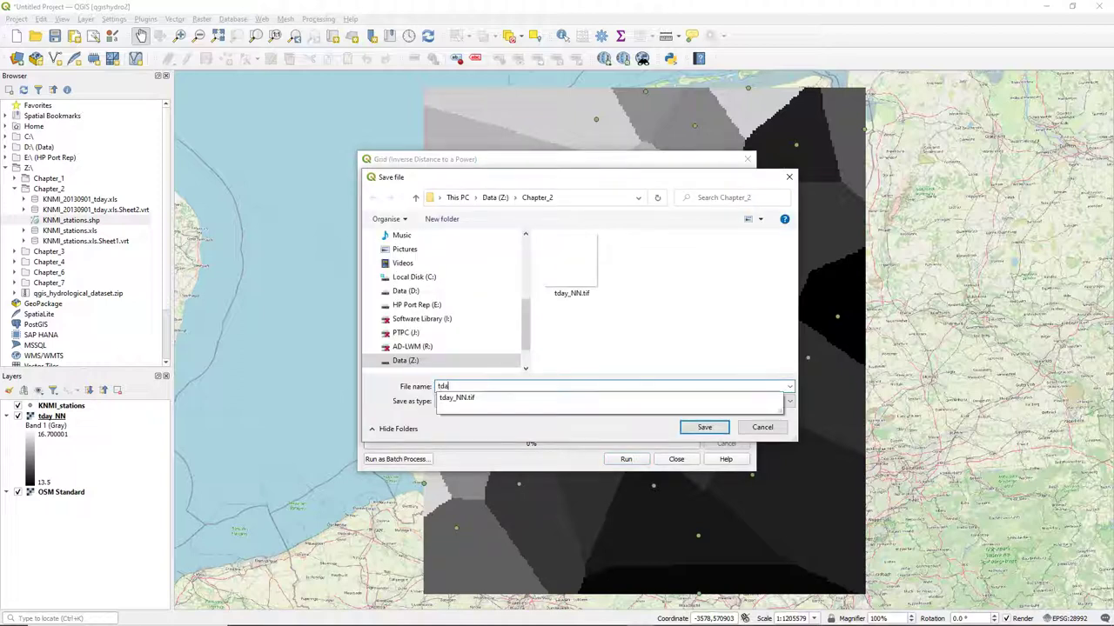
{"action": "type", "text": "y_IDW"}
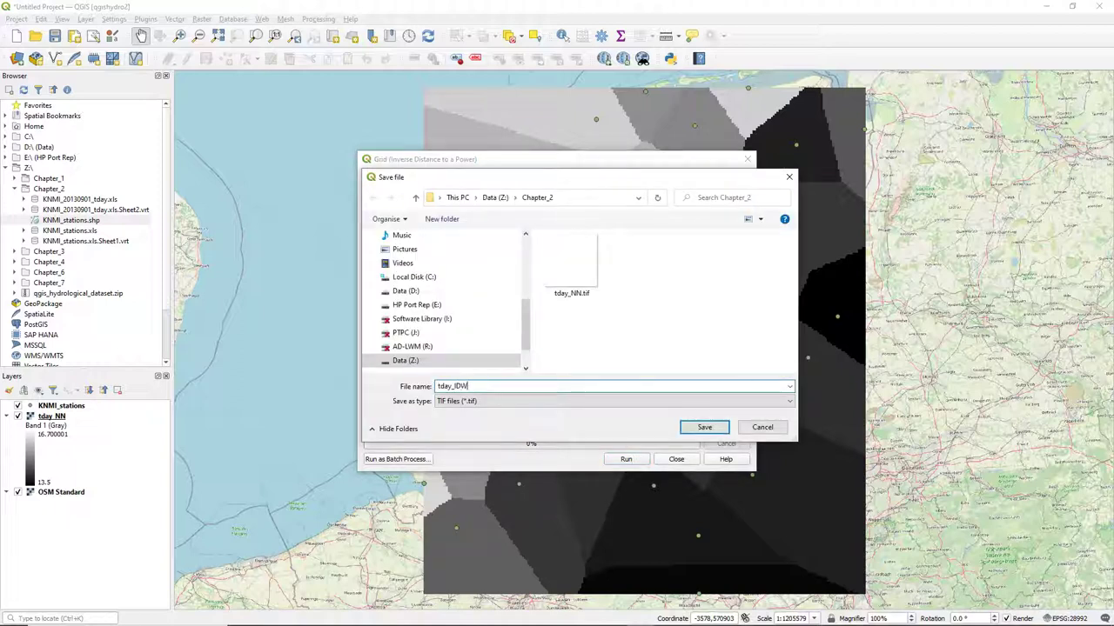
{"action": "left_click", "coordinate": [704, 427]}
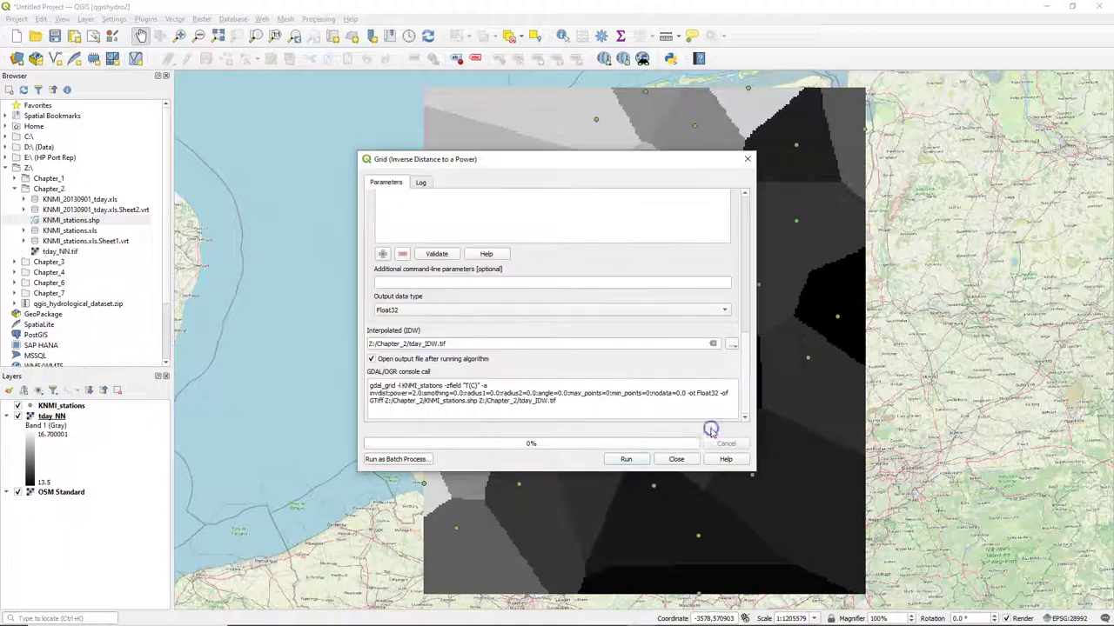
{"action": "left_click", "coordinate": [627, 461]}
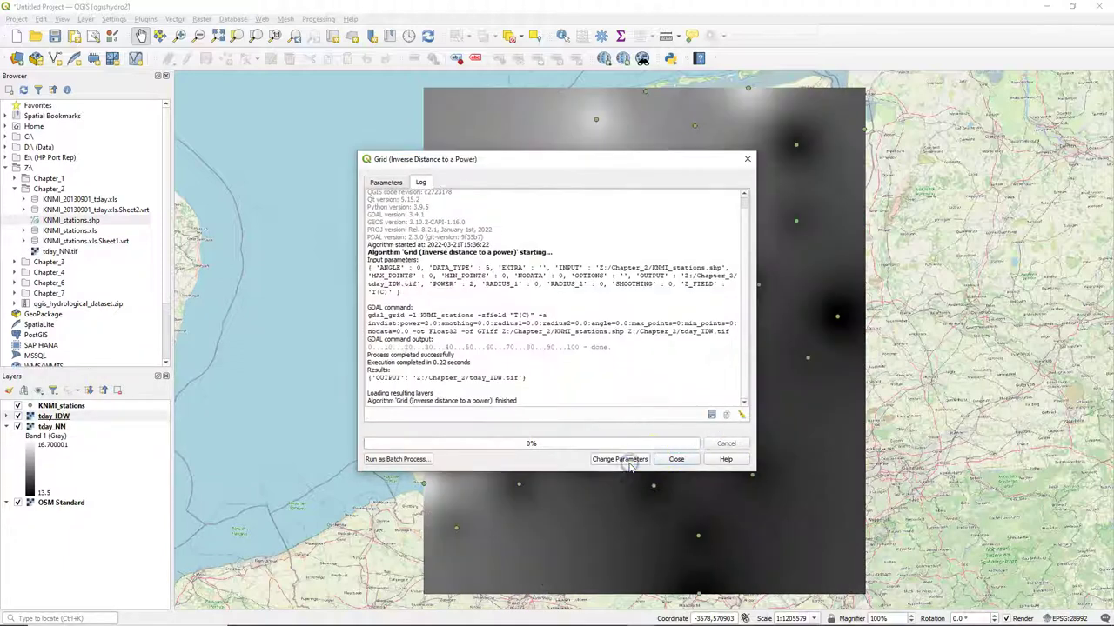
{"action": "left_click", "coordinate": [676, 459]}
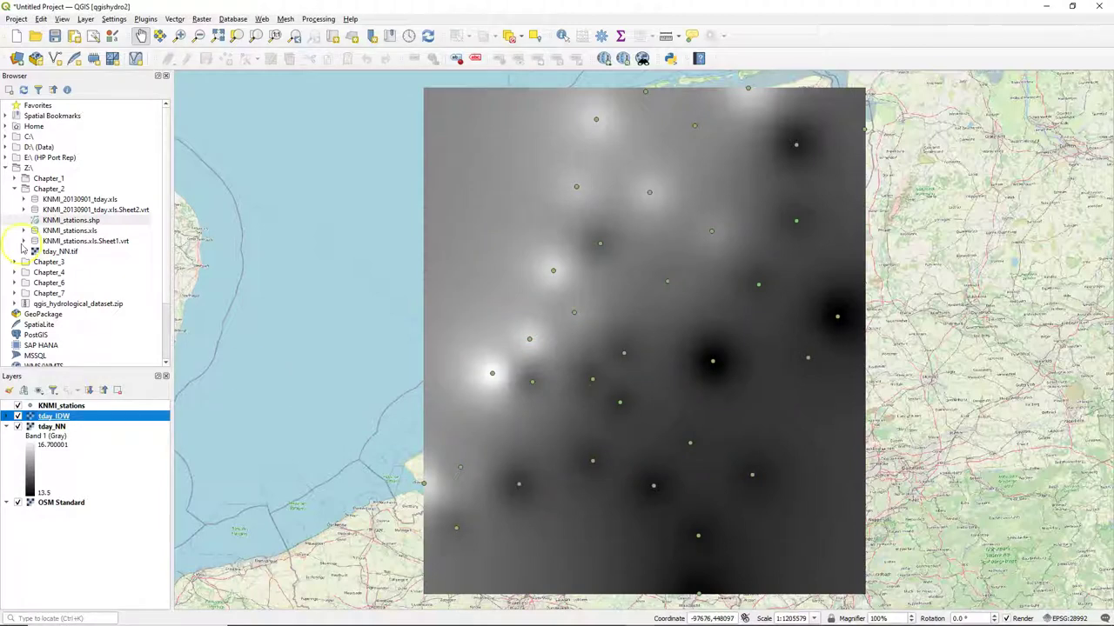
Open the KNMI_stations symbol properties in a widened Layer Styling panel
{"action": "left_click", "coordinate": [81, 406]}
{"action": "left_click", "coordinate": [10, 392]}
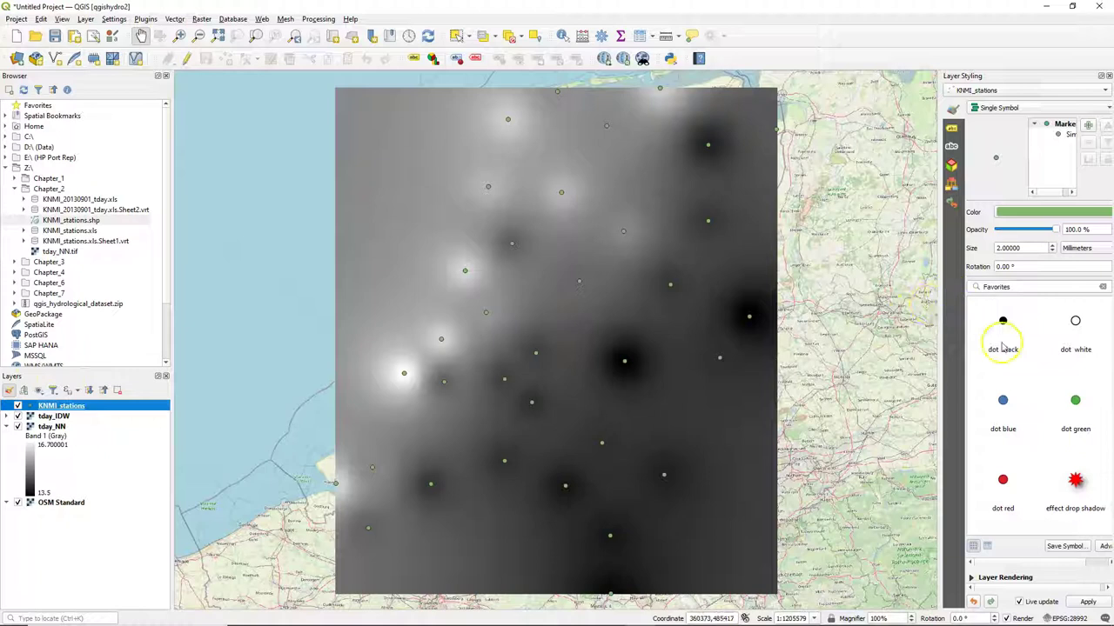
{"action": "left_click_drag", "start_coordinate": [941, 202], "coordinate": [802, 202]}
{"action": "left_click", "coordinate": [971, 135]}
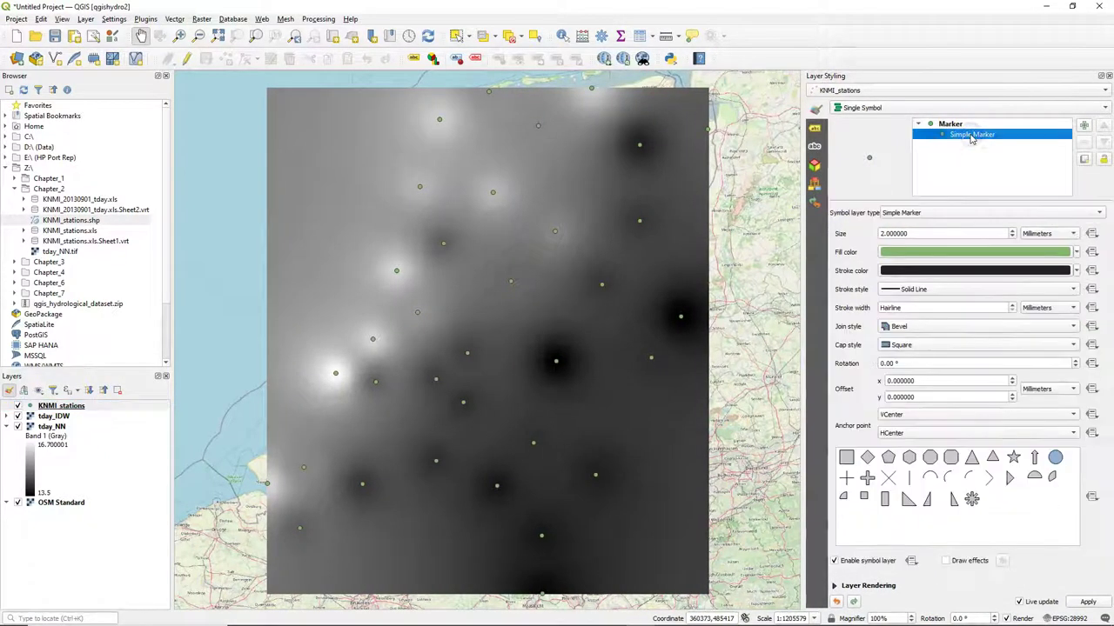
Change the station marker fill from green to black (RGB 0,0,0)
{"action": "left_click", "coordinate": [929, 252]}
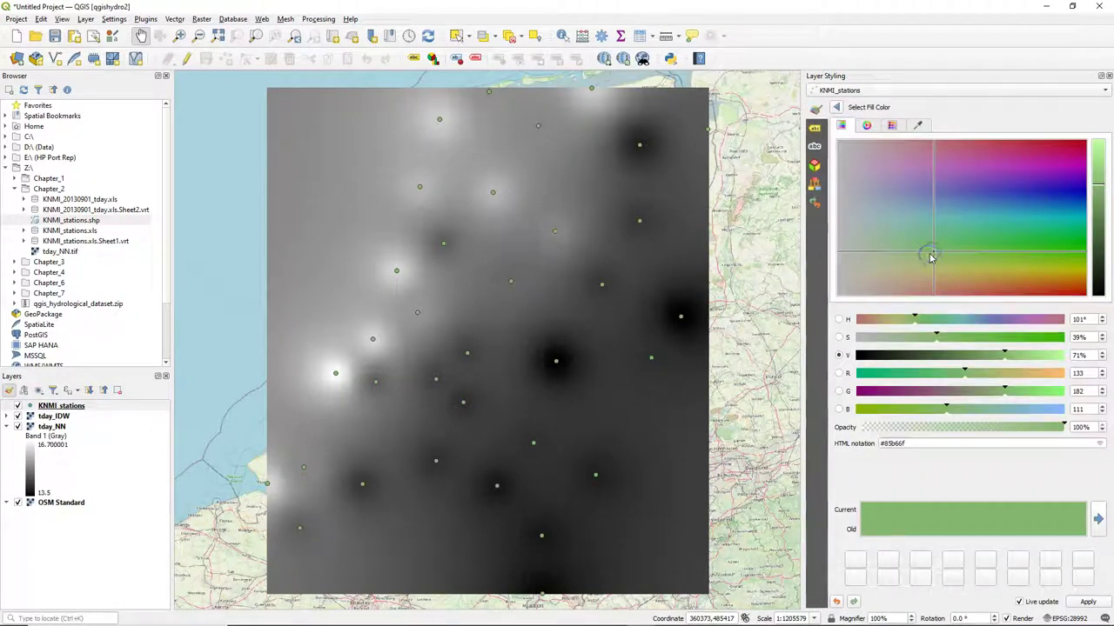
{"action": "left_click", "coordinate": [886, 130]}
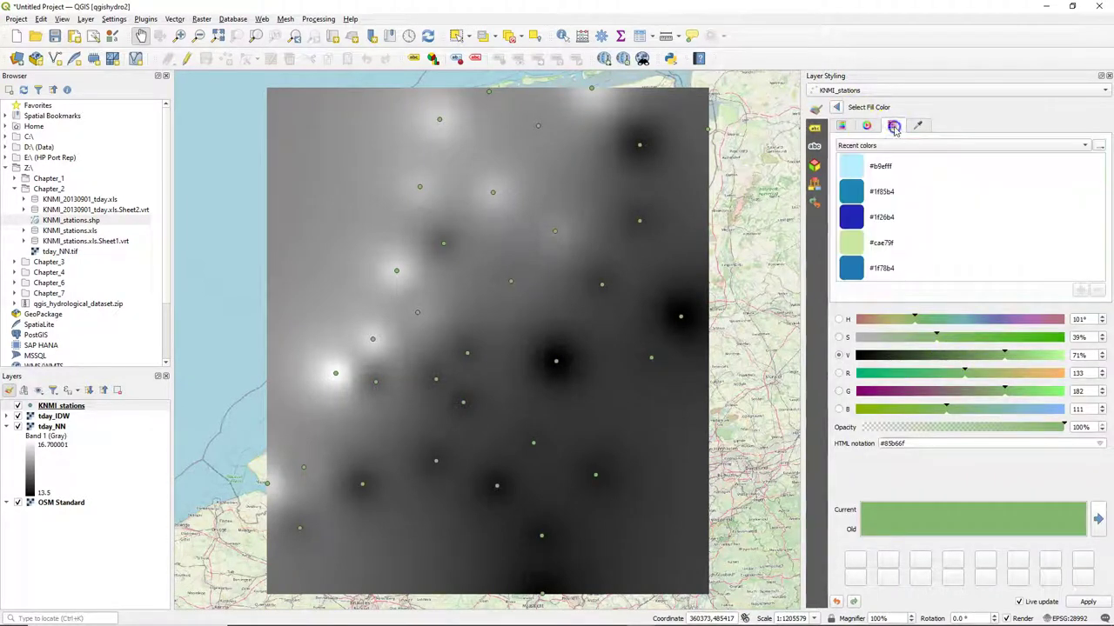
{"action": "left_click", "coordinate": [840, 125]}
{"action": "double_click", "coordinate": [1078, 373]}
{"action": "type", "text": "0"}
{"action": "key", "text": "Tab"}
{"action": "type", "text": "0"}
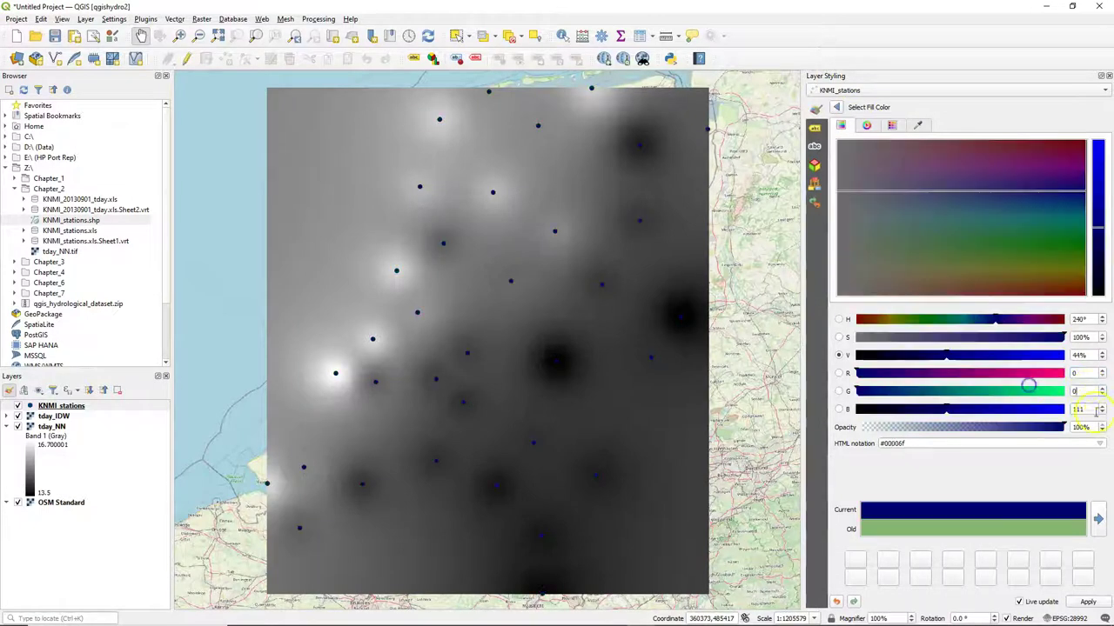
{"action": "key", "text": "Tab"}
{"action": "type", "text": "0"}
{"action": "left_click", "coordinate": [836, 107]}
Enlarge the station markers from 2 mm to 2.8 mm
{"action": "left_click", "coordinate": [1011, 231]}
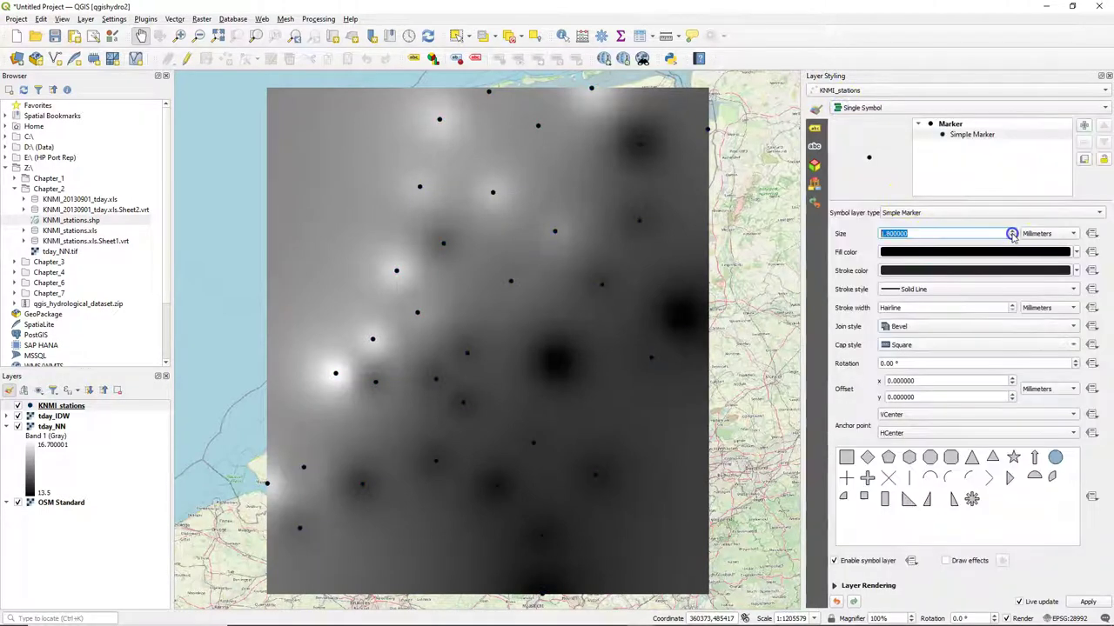
{"action": "left_click", "coordinate": [1012, 231]}
{"action": "left_click", "coordinate": [1012, 230]}
{"action": "left_click", "coordinate": [1012, 231]}
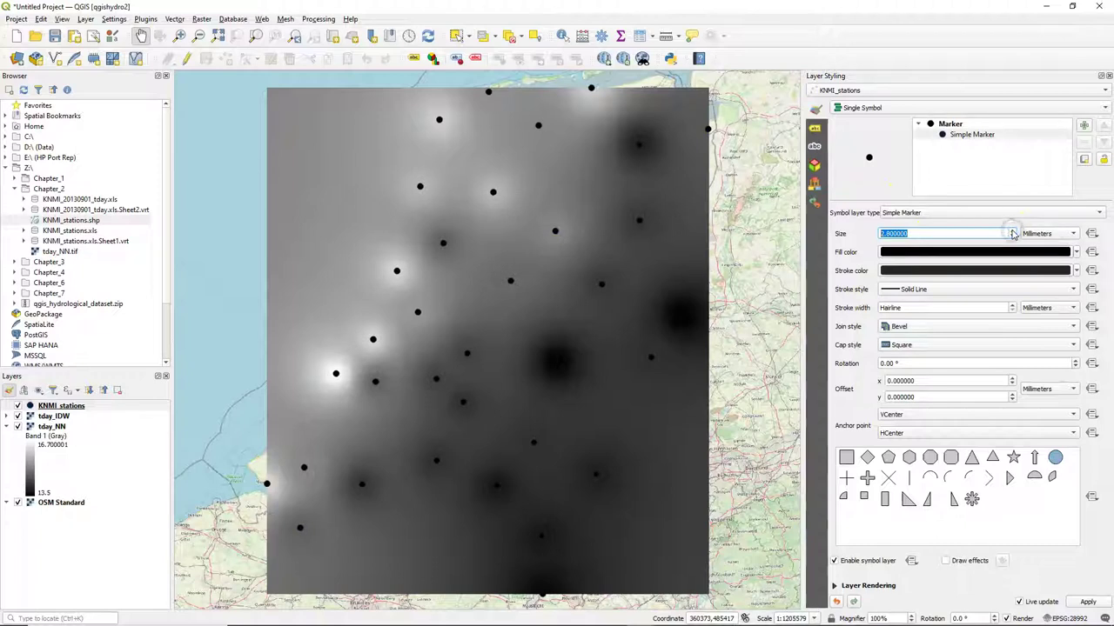
{"action": "left_click", "coordinate": [815, 127]}
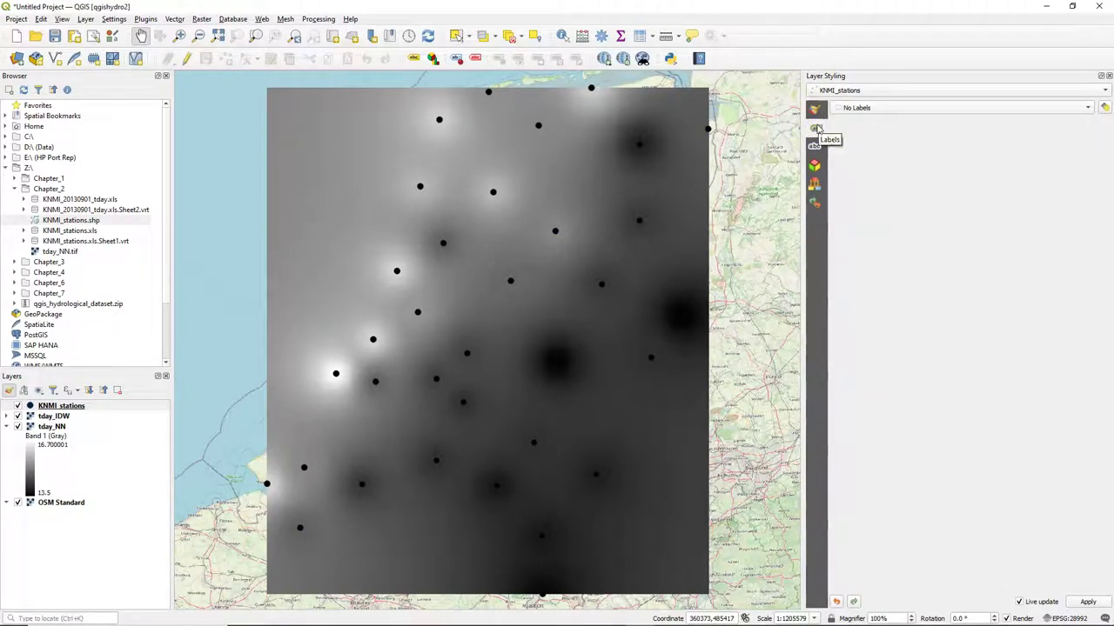
Switch the station layer to Single Labels from the NAME field and open the label expression editor
{"action": "left_click", "coordinate": [870, 107]}
{"action": "left_click", "coordinate": [873, 119]}
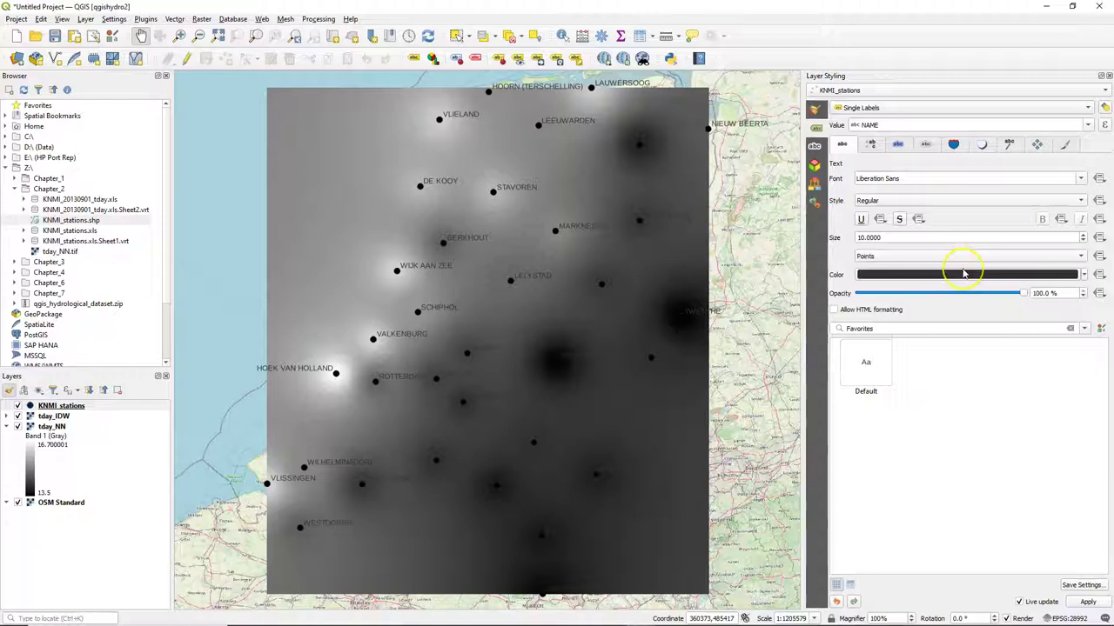
{"action": "mouse_move", "coordinate": [963, 274]}
{"action": "left_click", "coordinate": [1104, 125]}
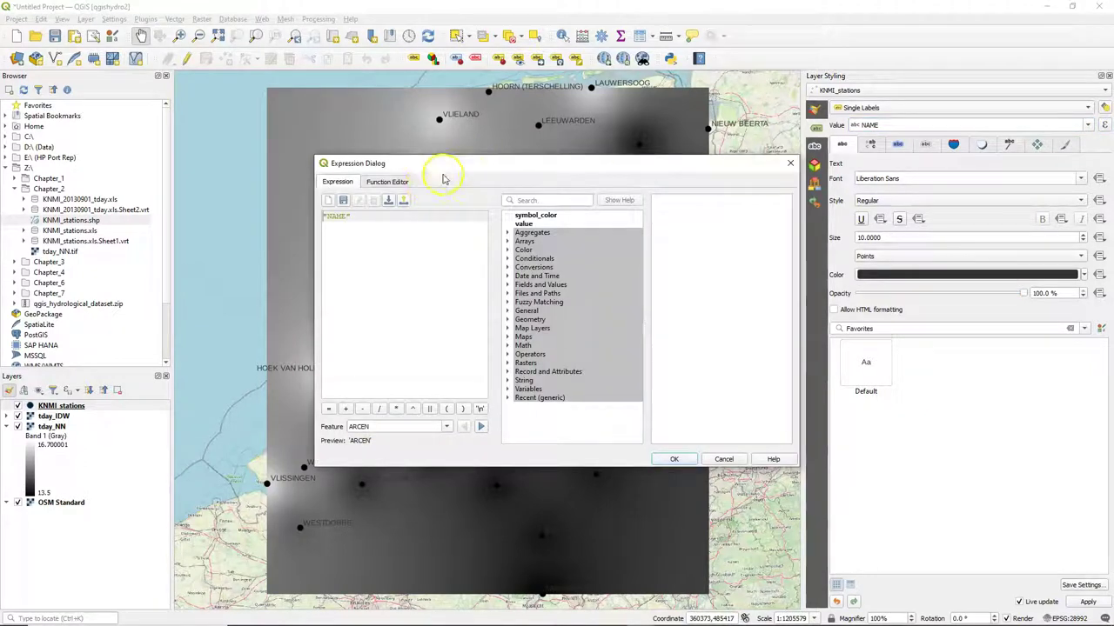
Start the label expression as "NAME" || '\n' || "T(C)"
{"action": "left_click", "coordinate": [388, 215]}
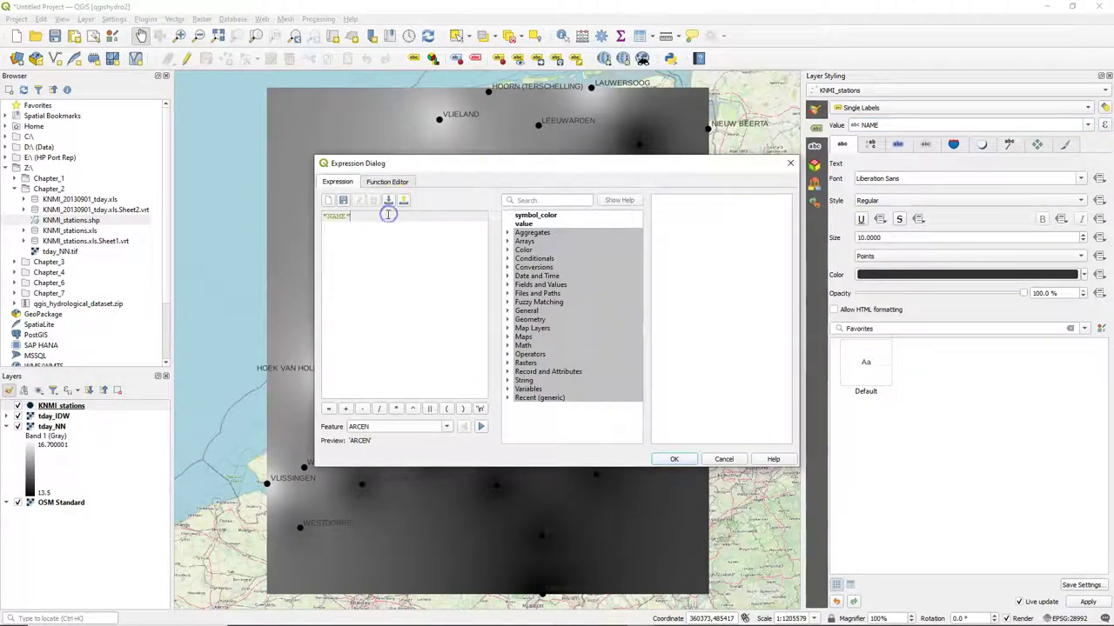
{"action": "left_click", "coordinate": [429, 409]}
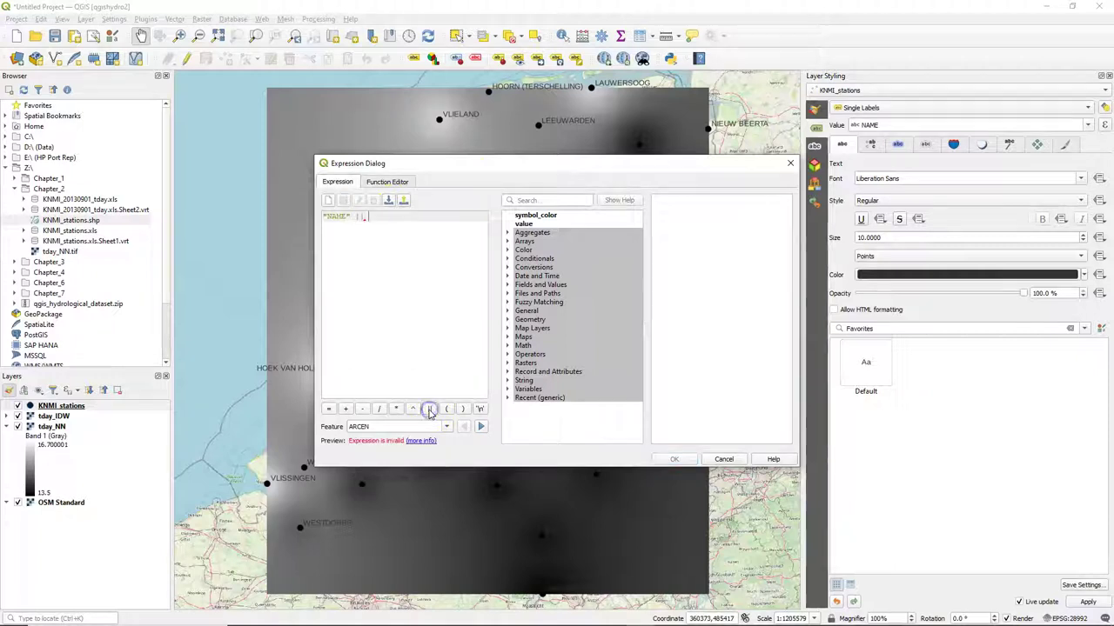
{"action": "left_click", "coordinate": [481, 409]}
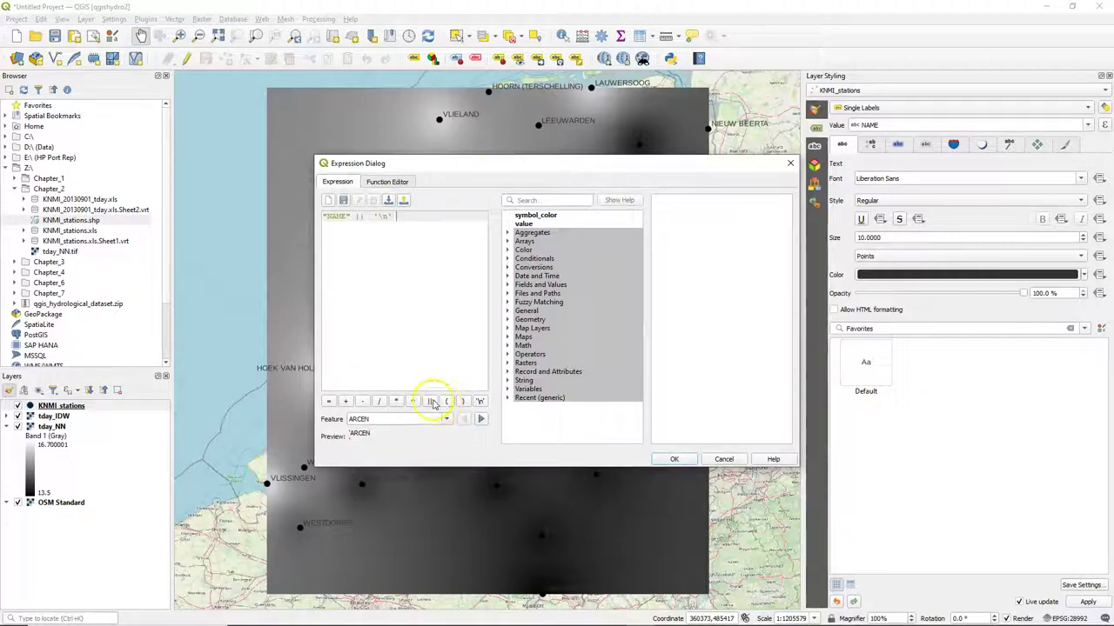
{"action": "left_click", "coordinate": [430, 409]}
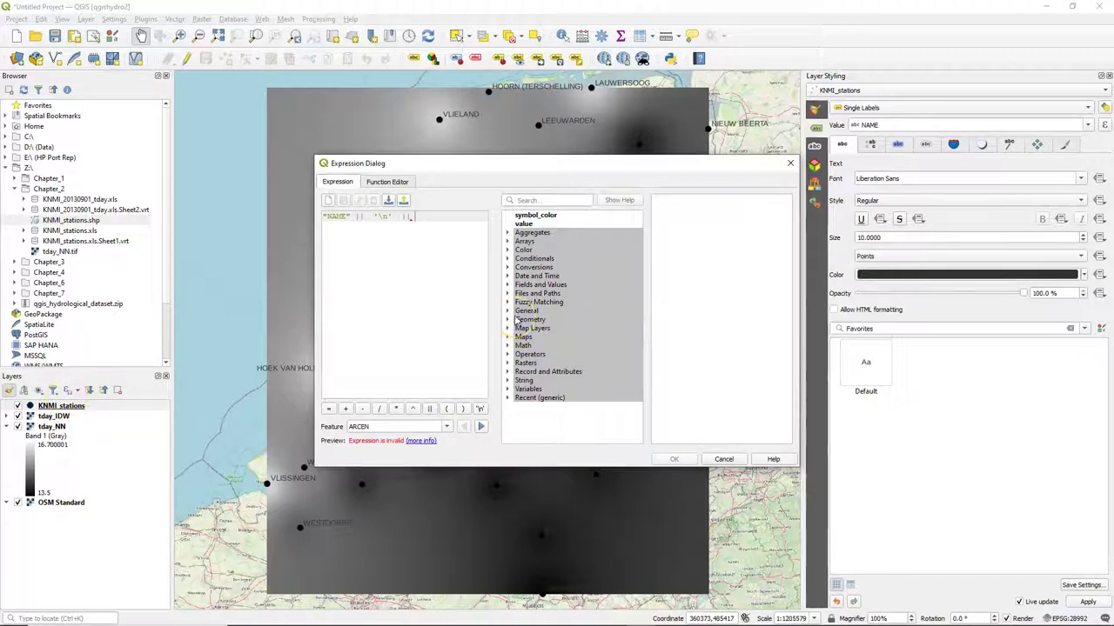
{"action": "left_click", "coordinate": [508, 285]}
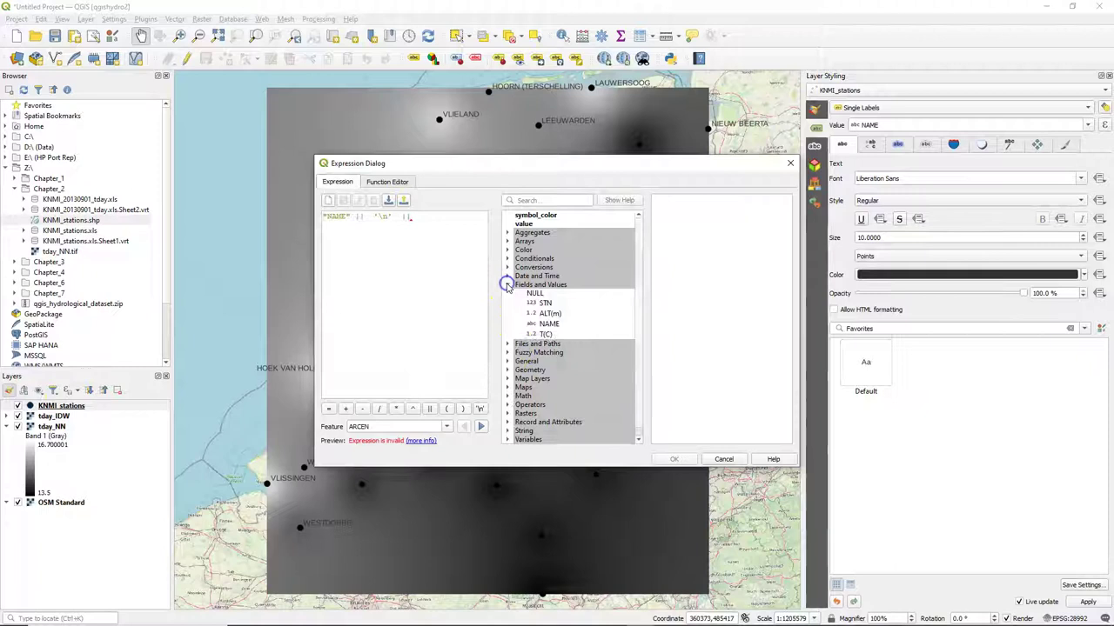
{"action": "double_click", "coordinate": [546, 335]}
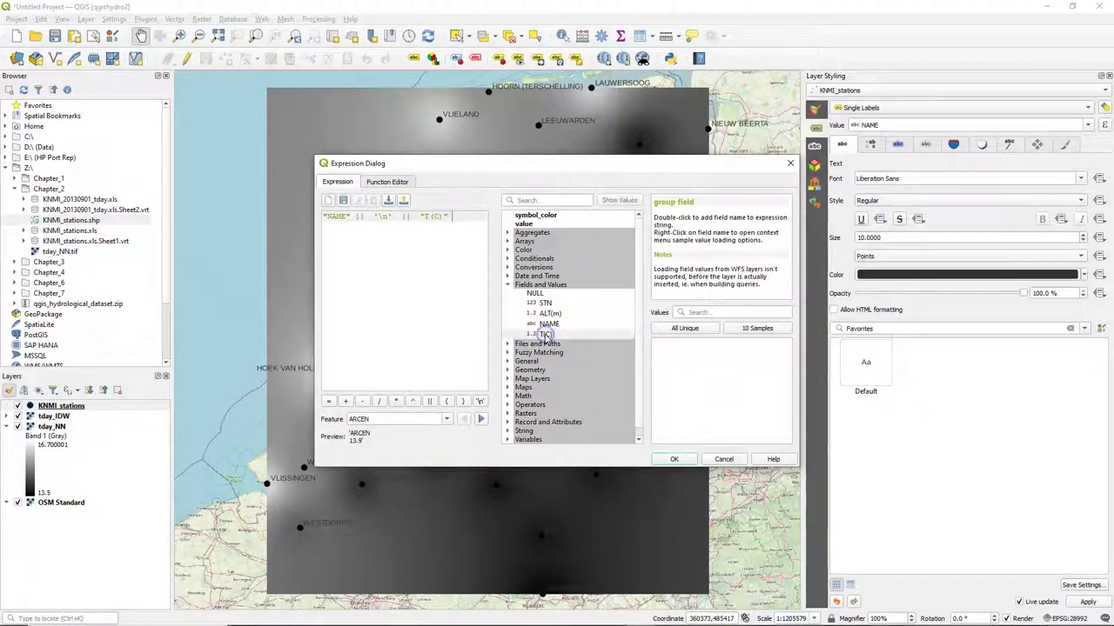
Append a space after "T(C)" using concatenation operators: || ' ' ||
{"action": "left_click", "coordinate": [429, 402]}
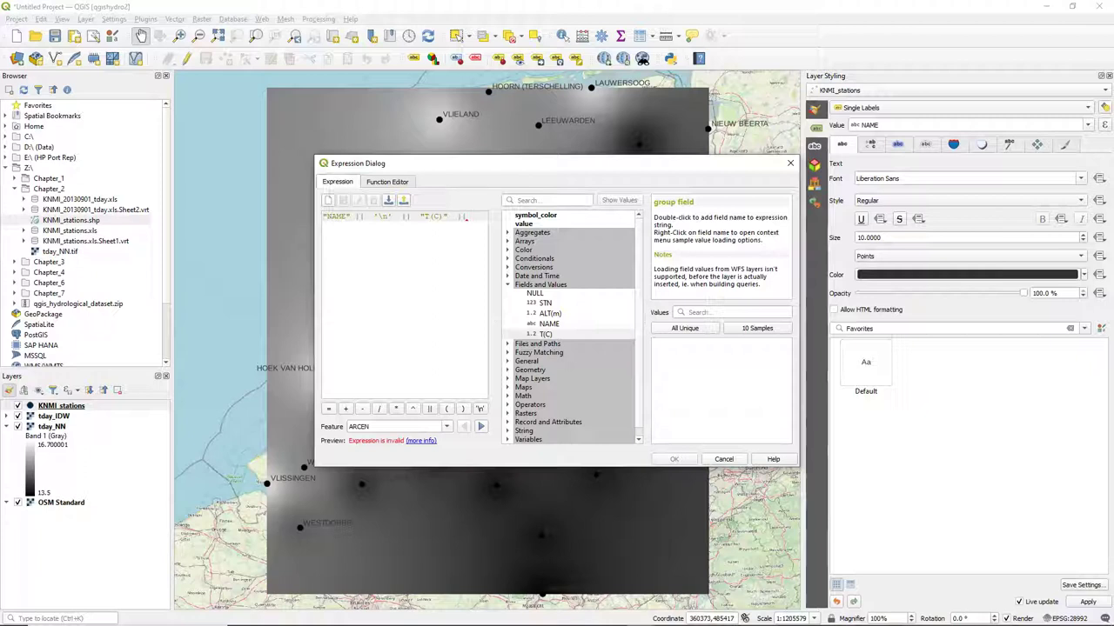
{"action": "left_click", "coordinate": [388, 251]}
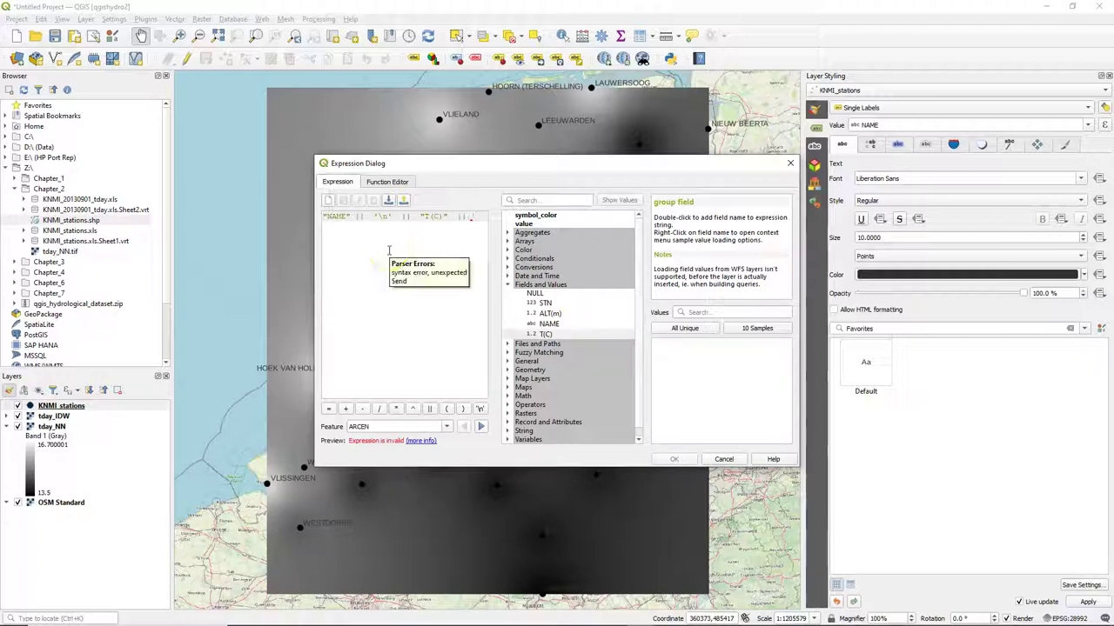
{"action": "type", "text": "' '"}
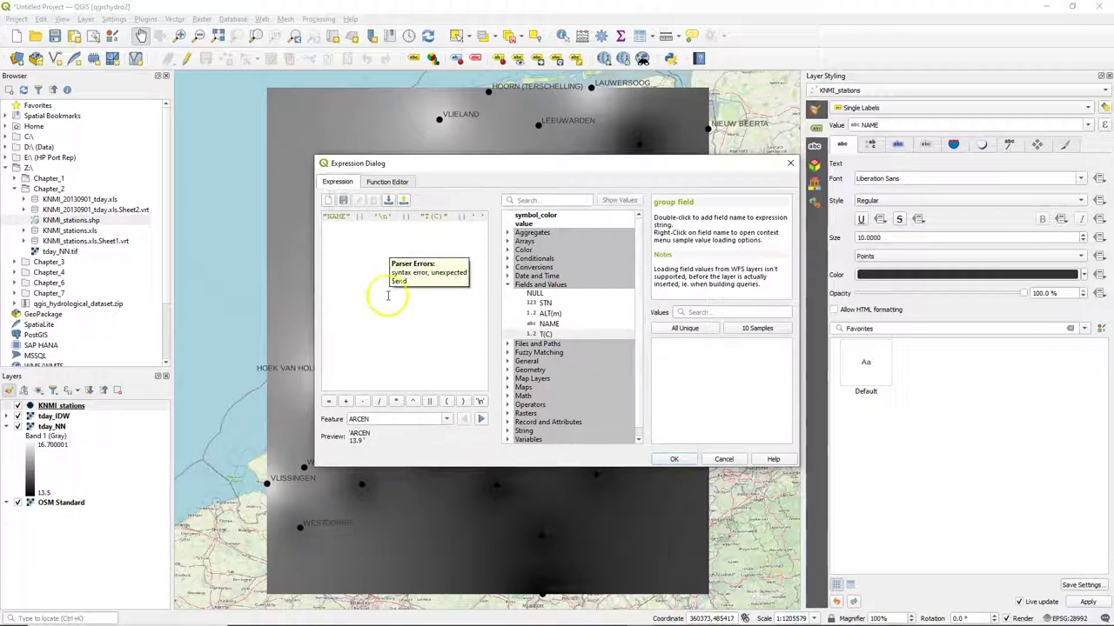
{"action": "left_click", "coordinate": [429, 401]}
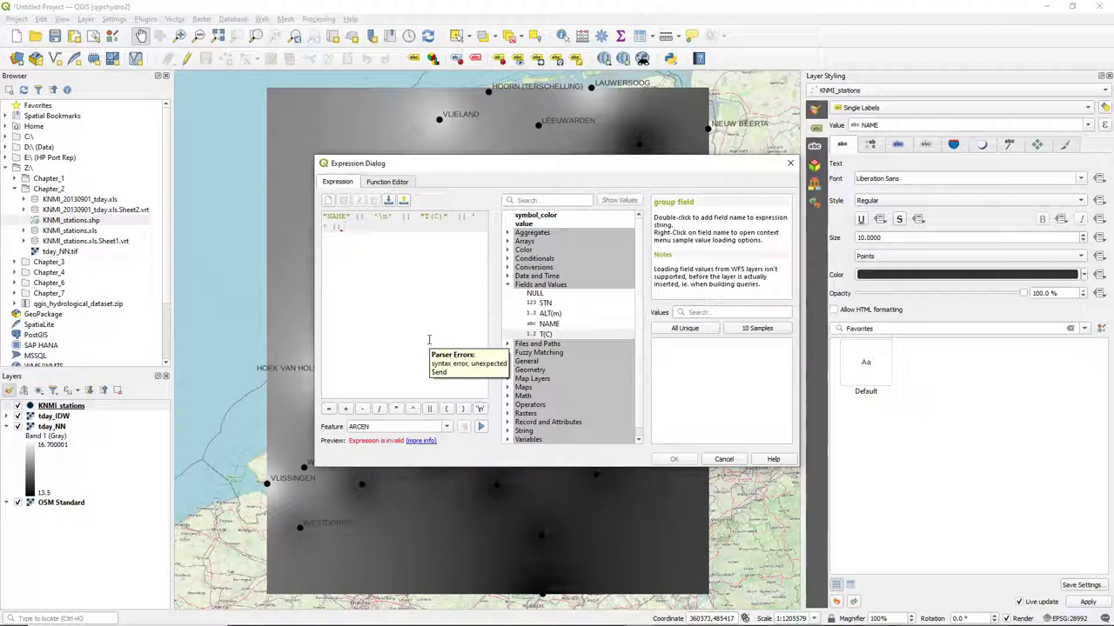
Append char(0176) || 'C' for the degree sign and accept the expression
{"action": "left_click", "coordinate": [526, 199]}
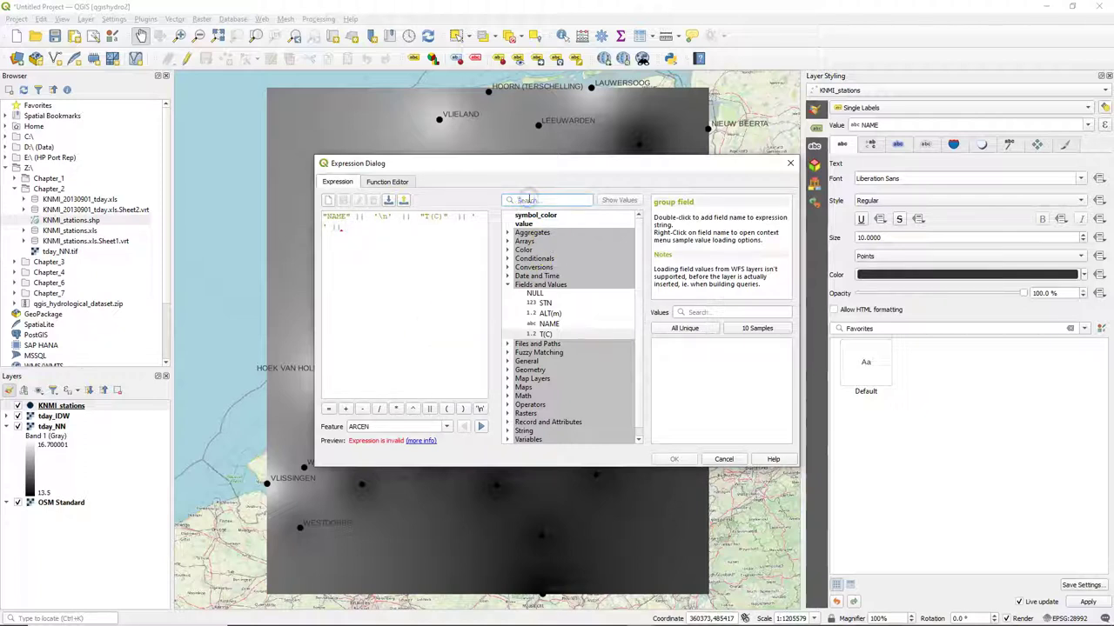
{"action": "type", "text": "char"}
{"action": "left_click", "coordinate": [532, 224]}
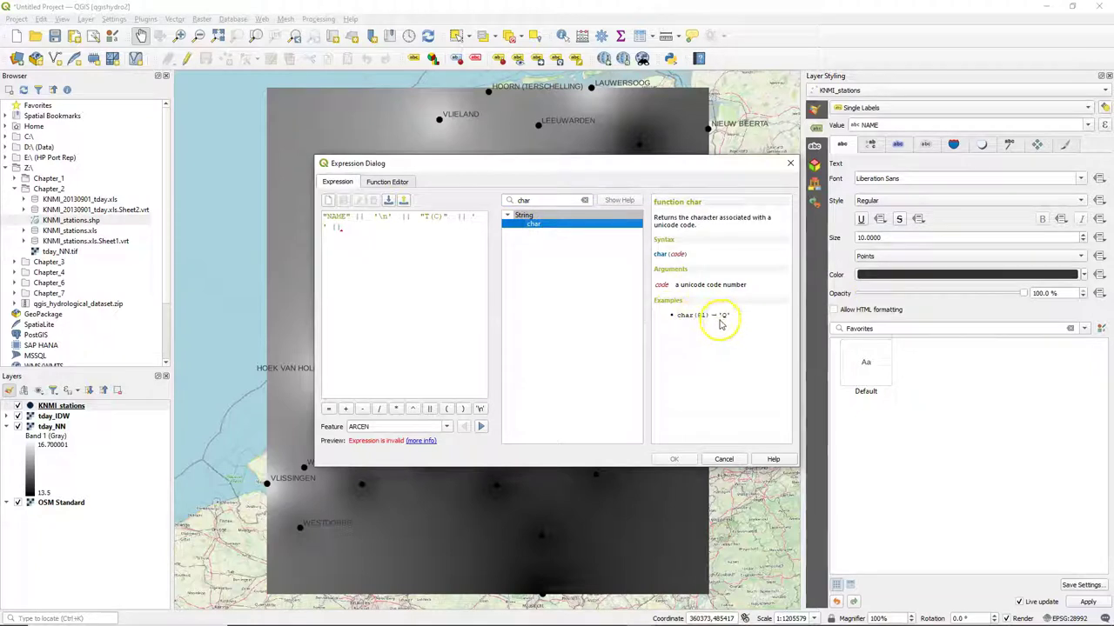
{"action": "double_click", "coordinate": [535, 224]}
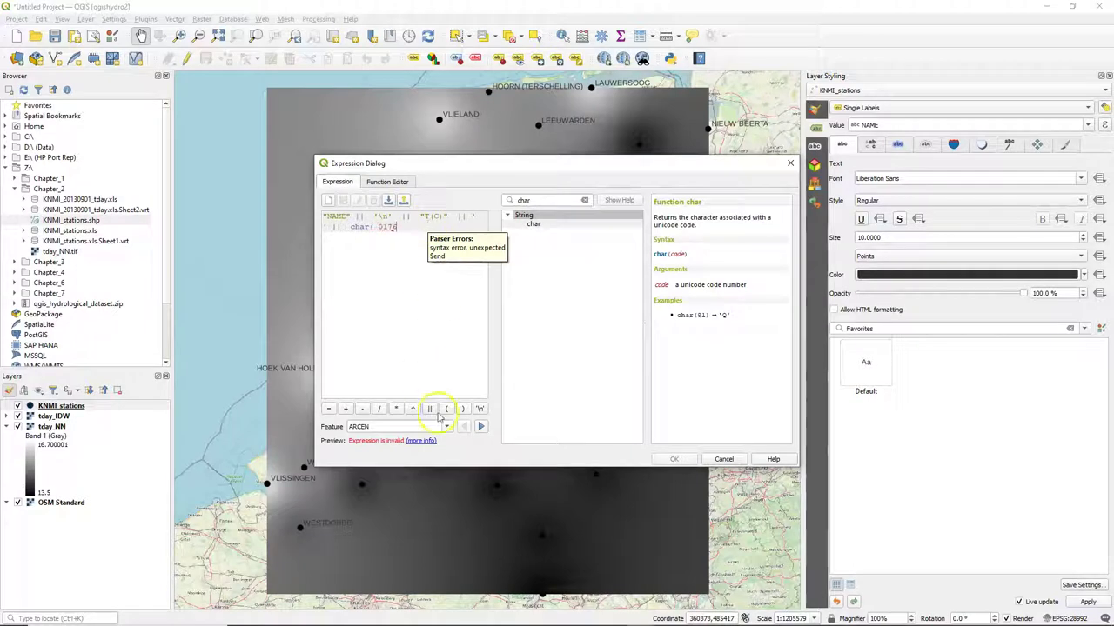
{"action": "left_click", "coordinate": [463, 408]}
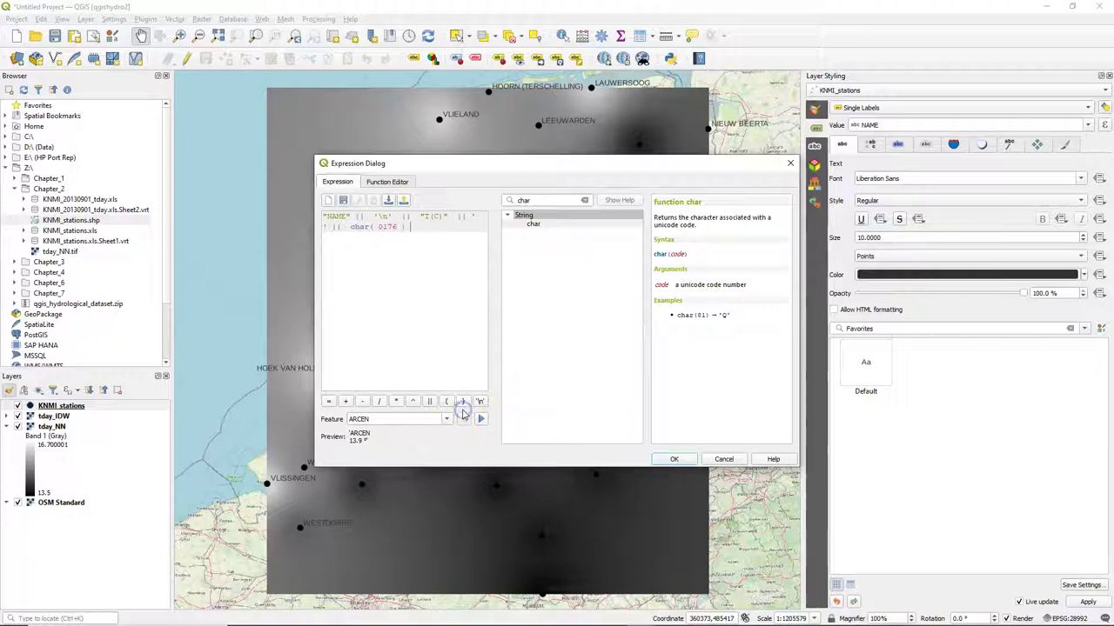
{"action": "left_click", "coordinate": [364, 441]}
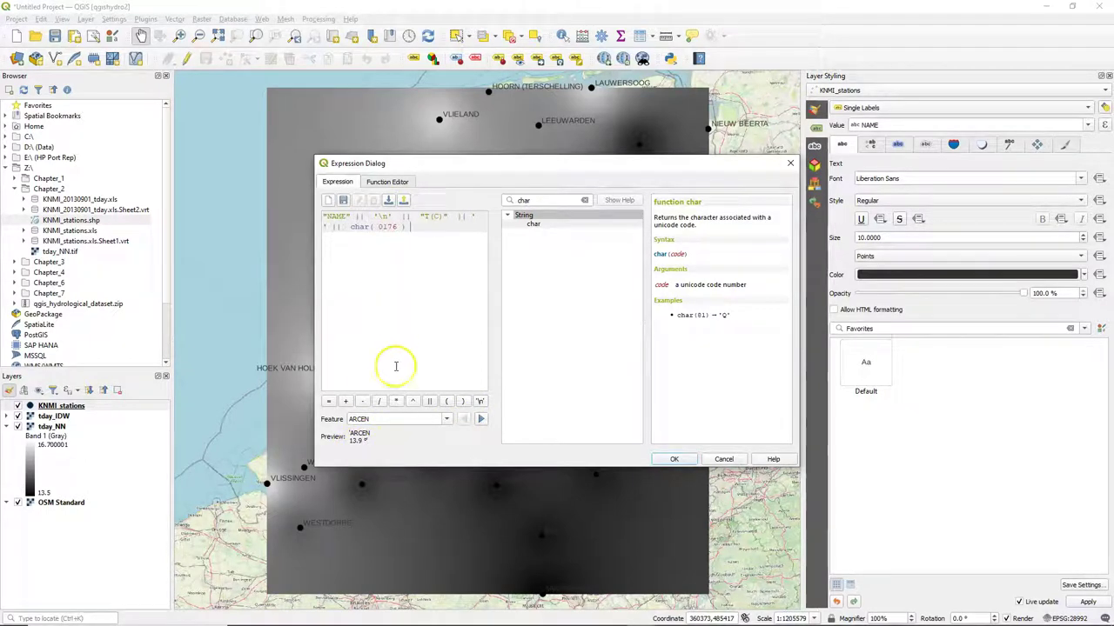
{"action": "left_click", "coordinate": [429, 402]}
{"action": "left_click", "coordinate": [375, 334]}
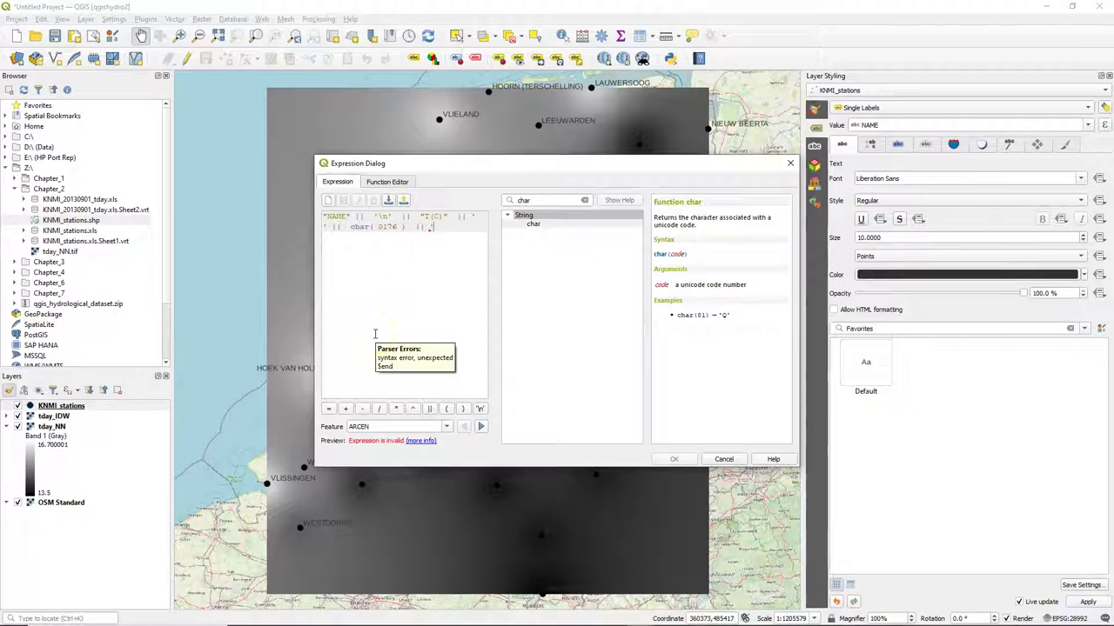
{"action": "type", "text": "'C'"}
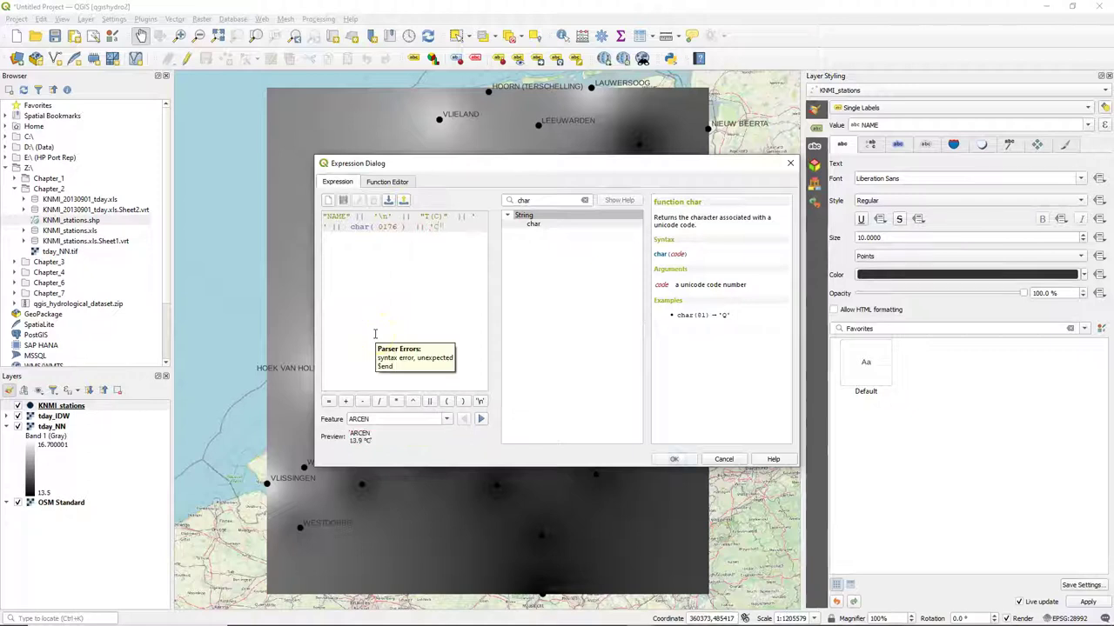
{"action": "left_click", "coordinate": [677, 459]}
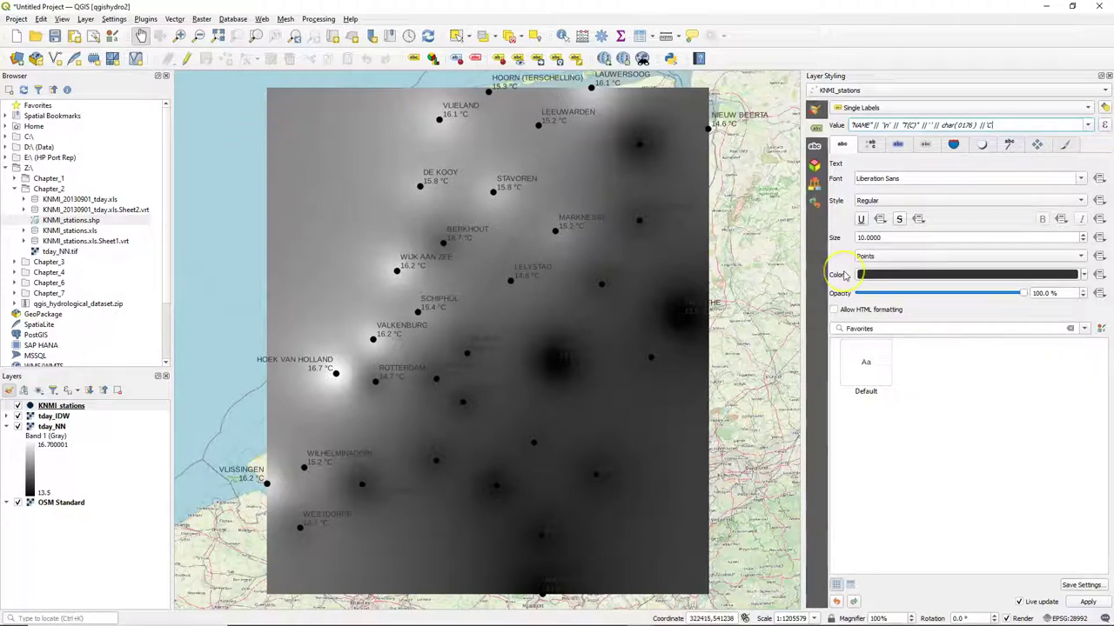
Set the label Type case to Title Case and line Alignment to Center
{"action": "left_click", "coordinate": [871, 144]}
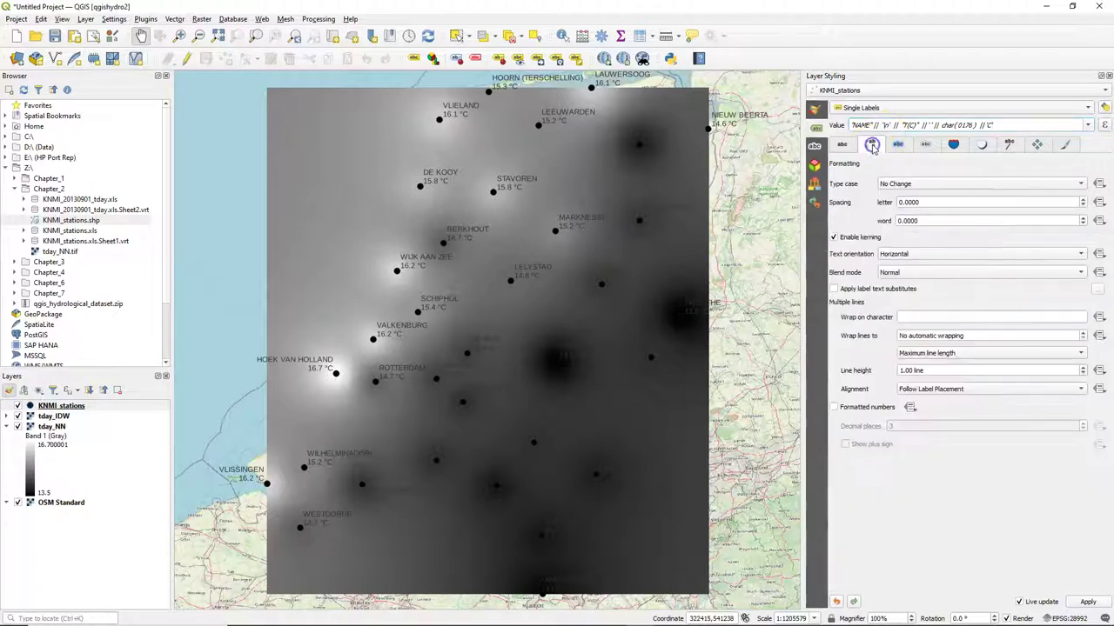
{"action": "left_click", "coordinate": [888, 186]}
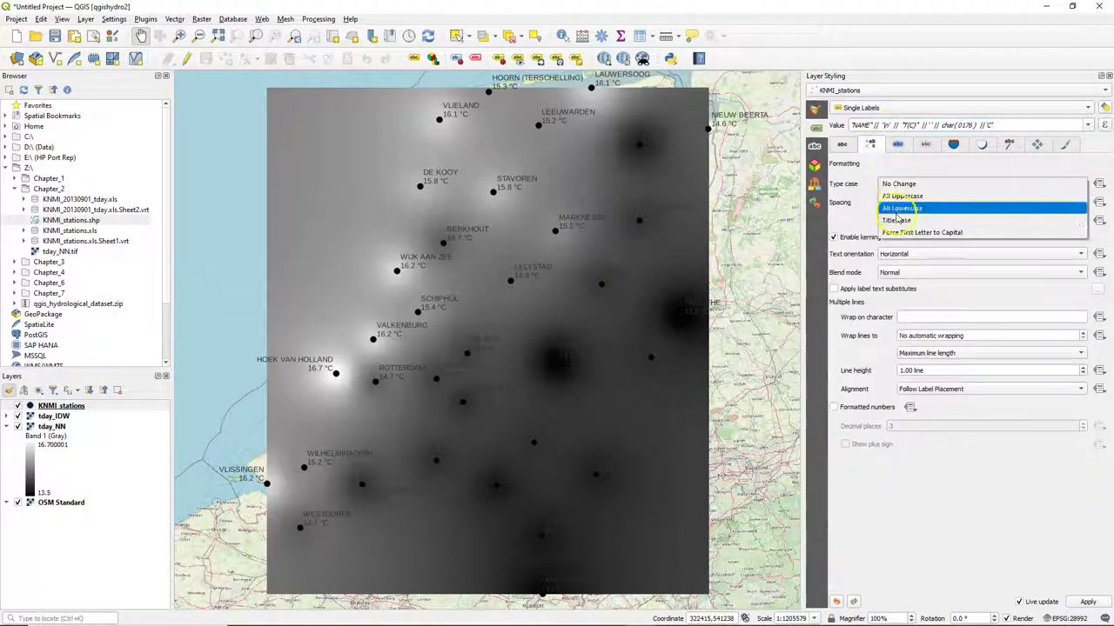
{"action": "left_click", "coordinate": [896, 221]}
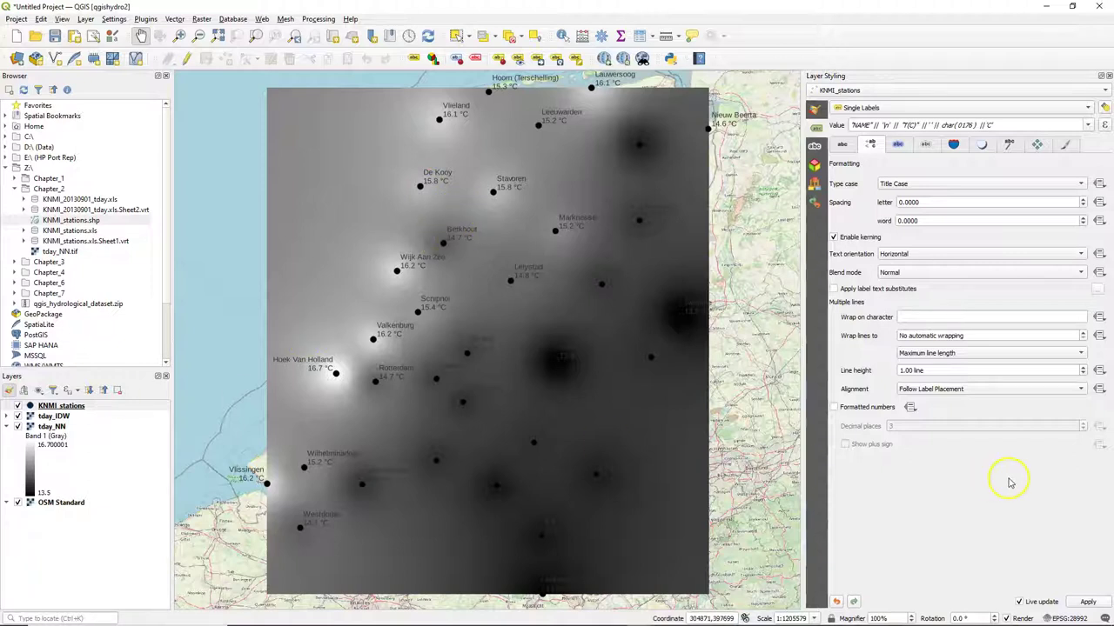
{"action": "left_click", "coordinate": [918, 389]}
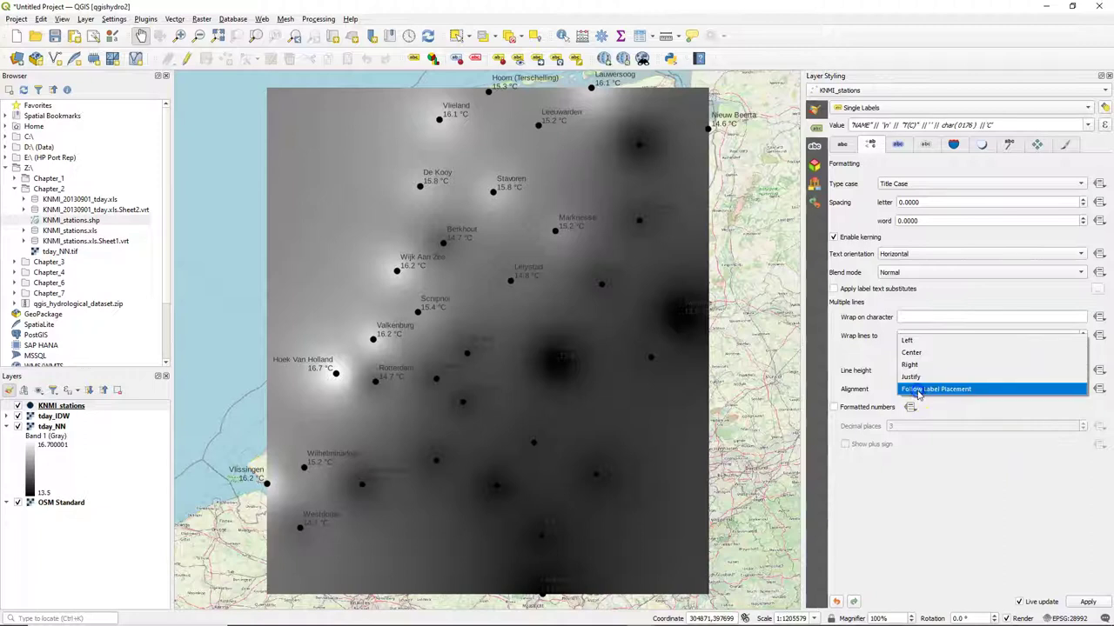
{"action": "left_click", "coordinate": [913, 352]}
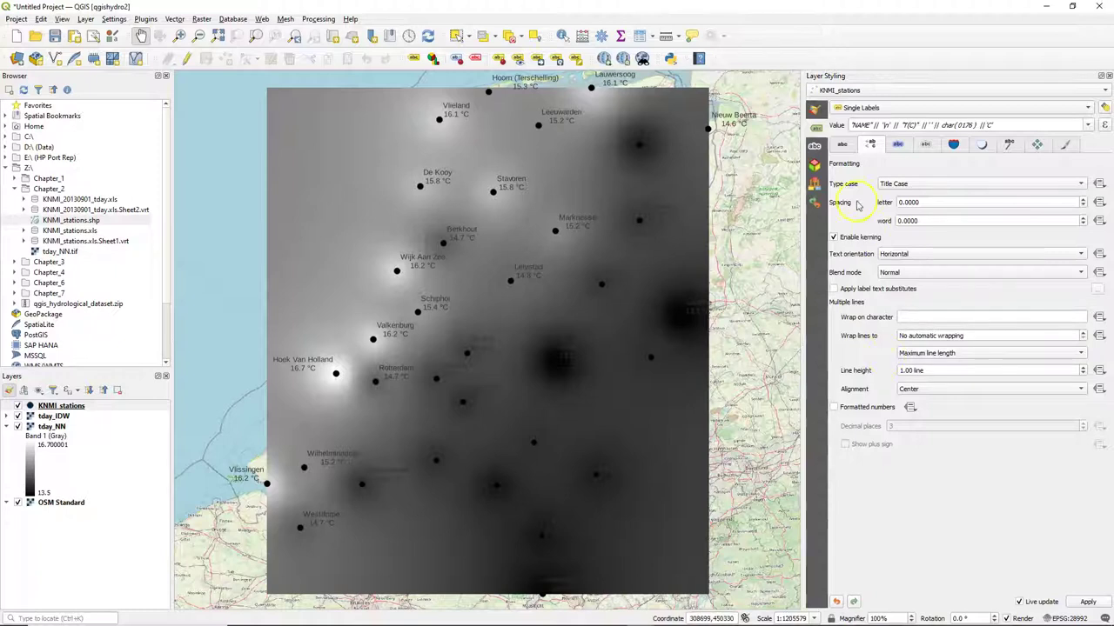
{"action": "left_click", "coordinate": [842, 146]}
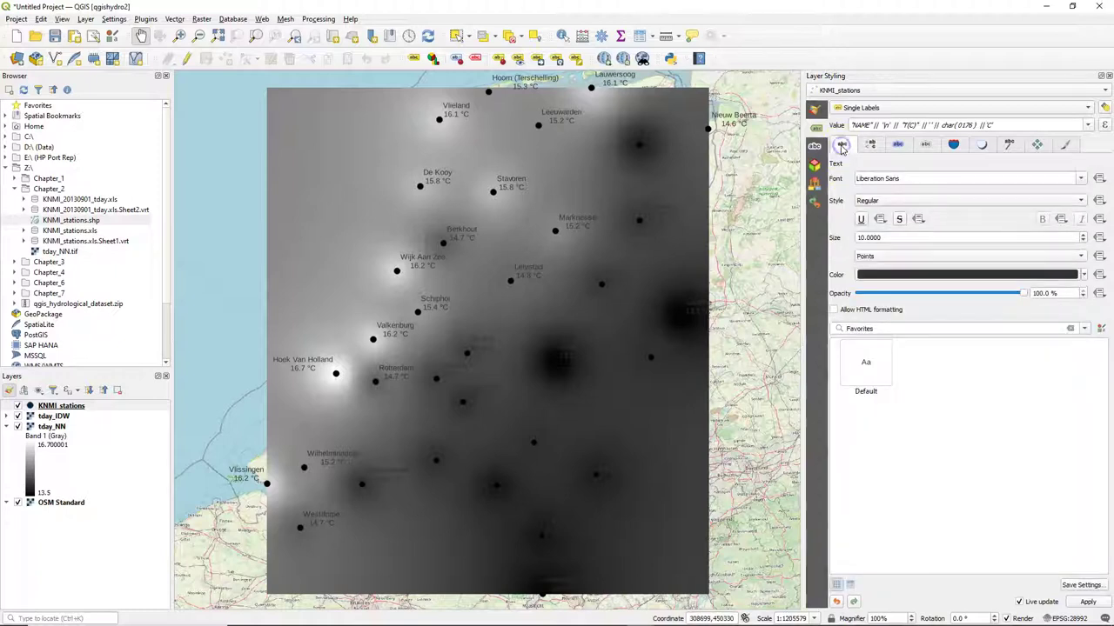
Set the label font to Calibri with Bold style
{"action": "left_click", "coordinate": [1082, 178]}
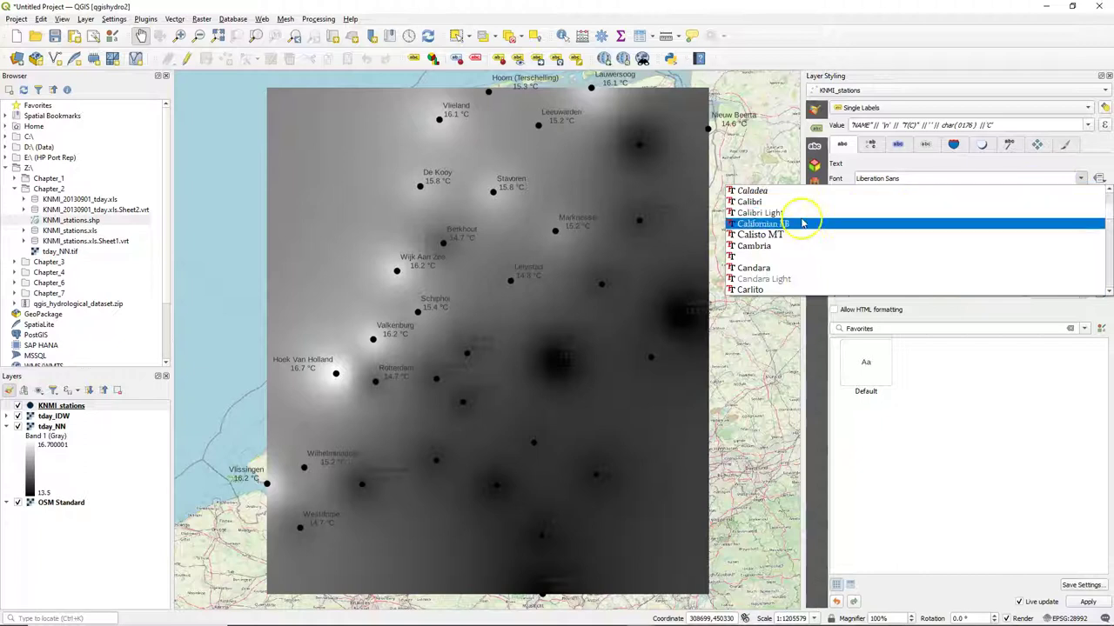
{"action": "left_click", "coordinate": [861, 202]}
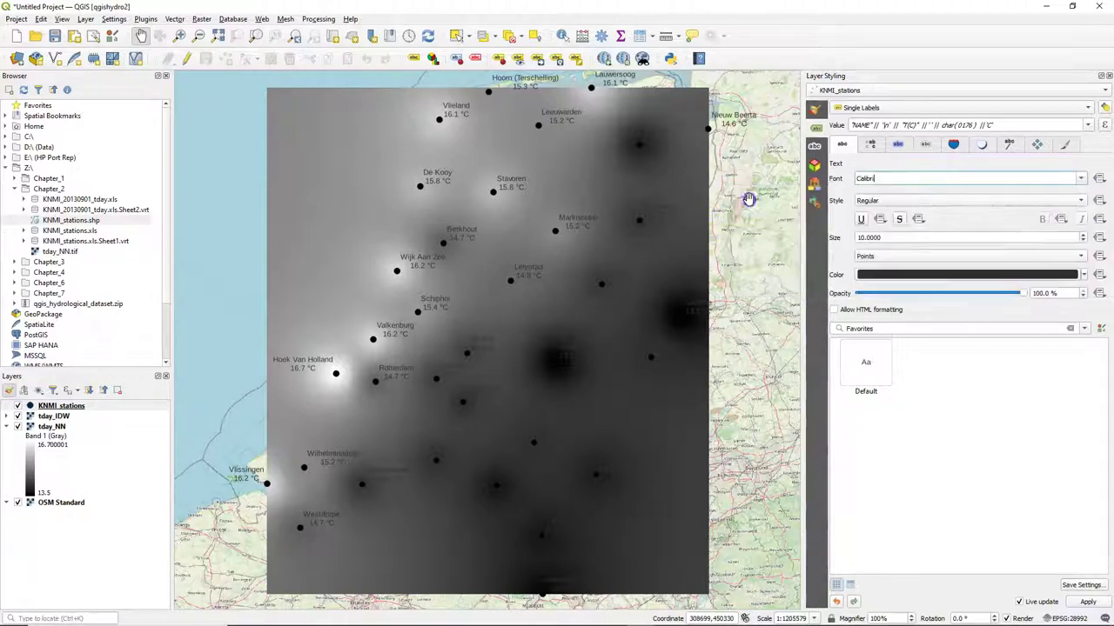
{"action": "left_click", "coordinate": [884, 203]}
{"action": "left_click", "coordinate": [882, 214]}
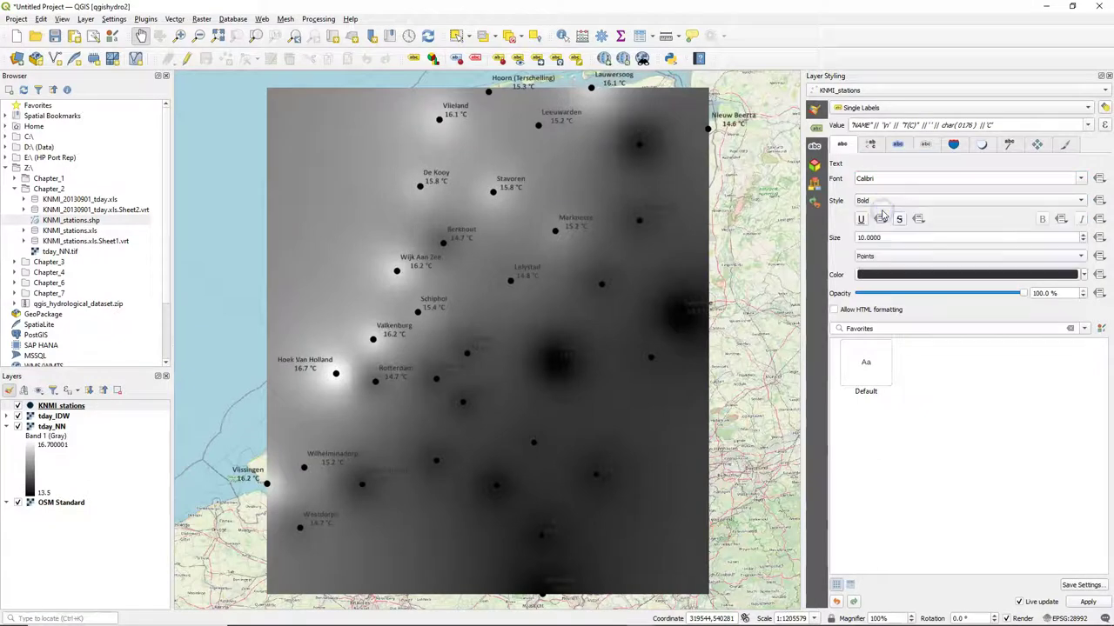
Enable a 1 mm text buffer and lower its opacity to about 49%
{"action": "left_click", "coordinate": [898, 146]}
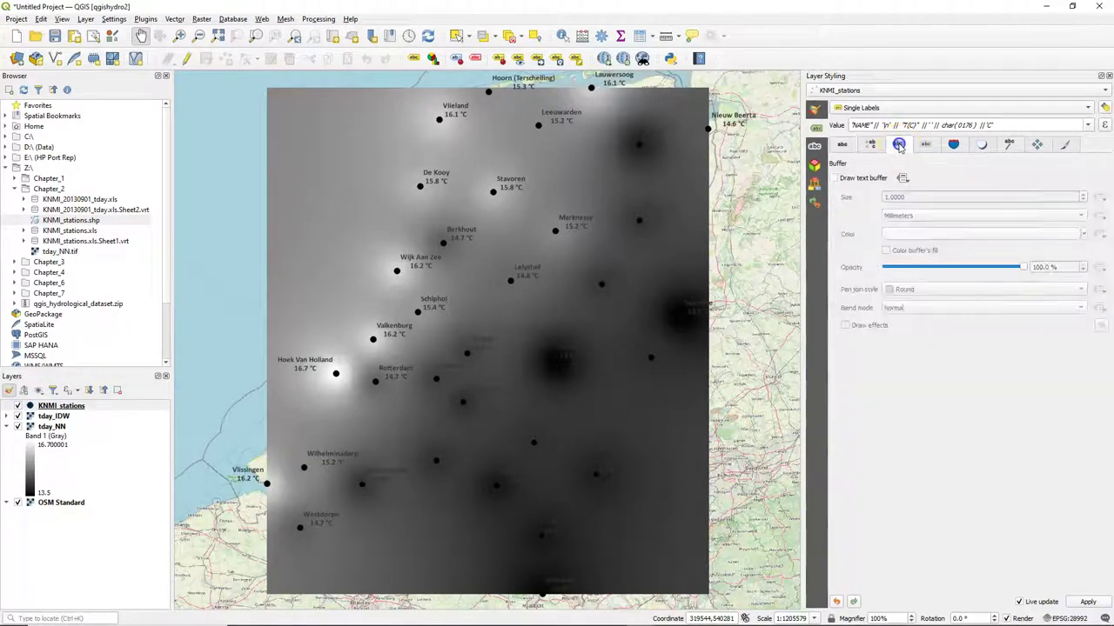
{"action": "left_click", "coordinate": [833, 178]}
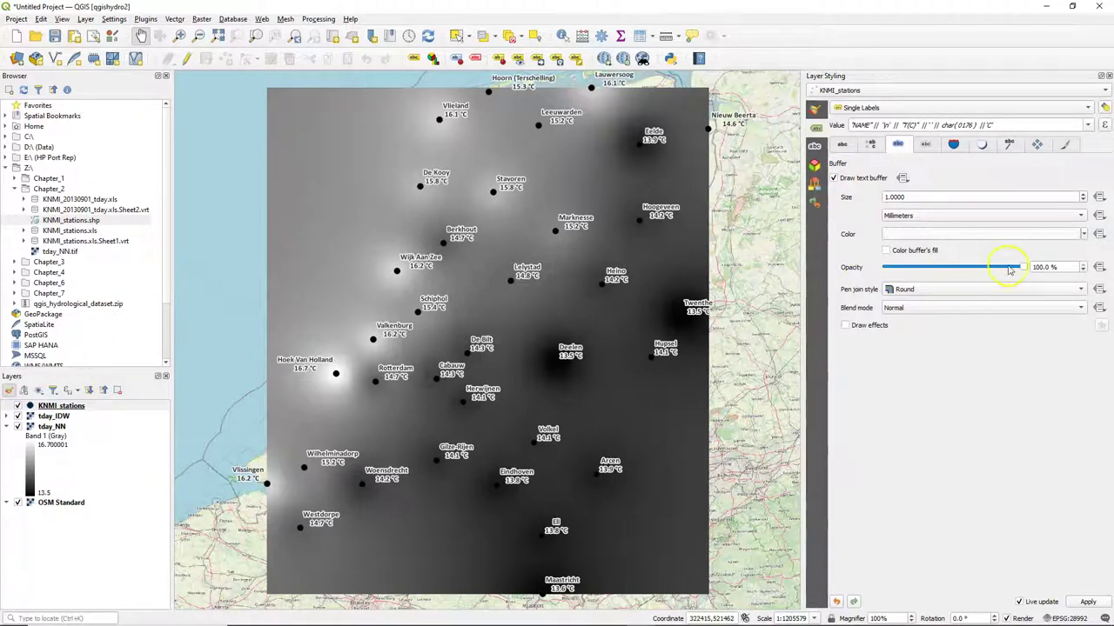
{"action": "left_click_drag", "start_coordinate": [1022, 271], "coordinate": [951, 271]}
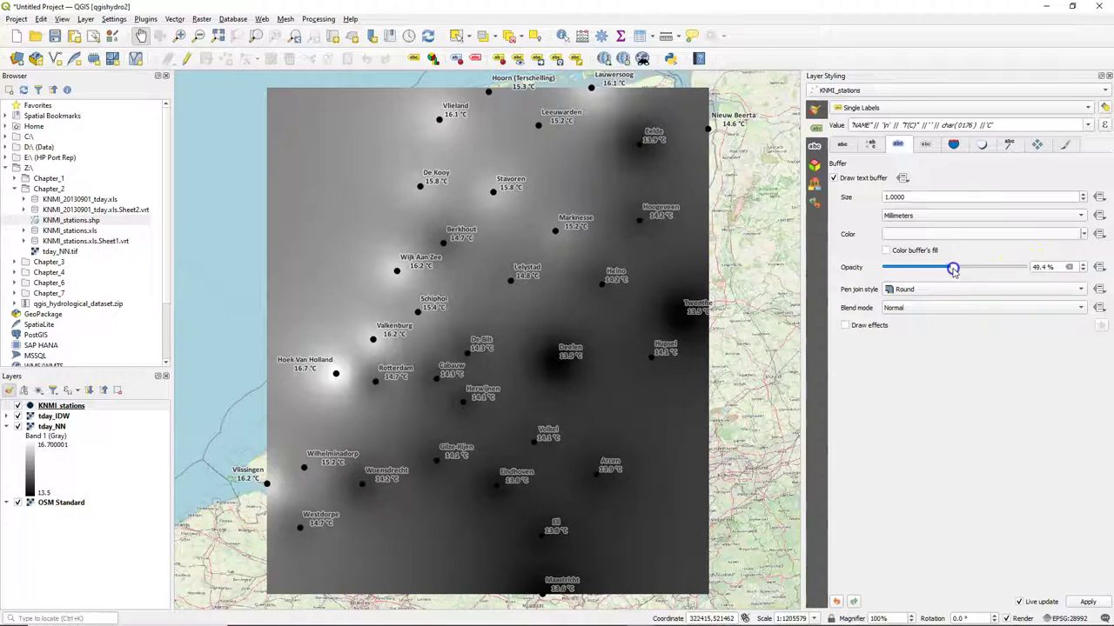
Place labels Around Point at 2 mm distance, then hide the tday_IDW raster
{"action": "left_click", "coordinate": [1039, 144]}
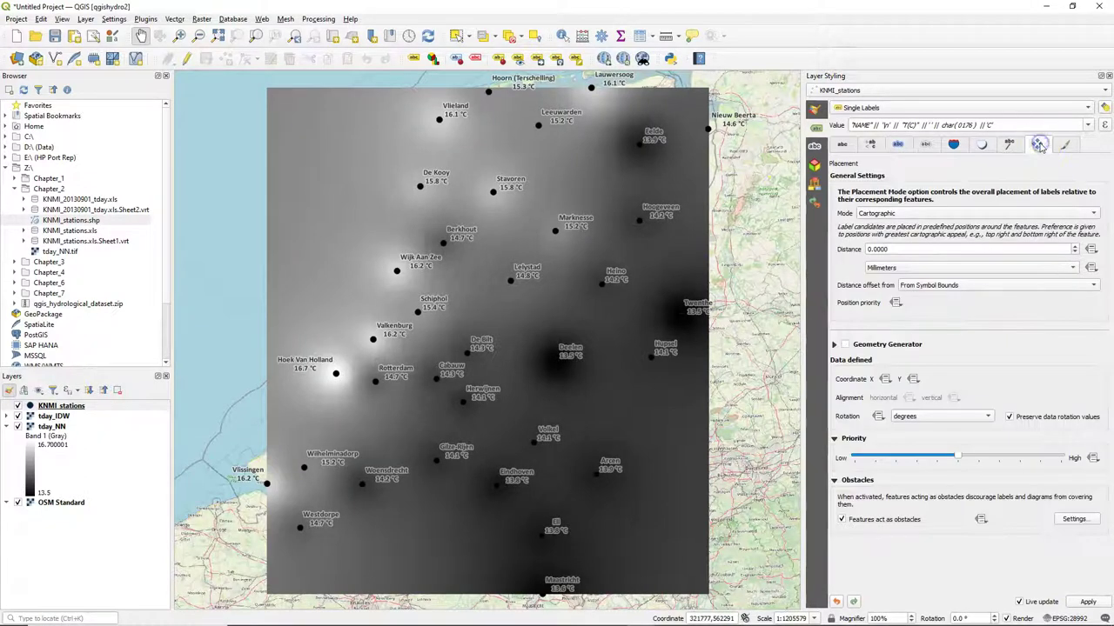
{"action": "left_click", "coordinate": [892, 214]}
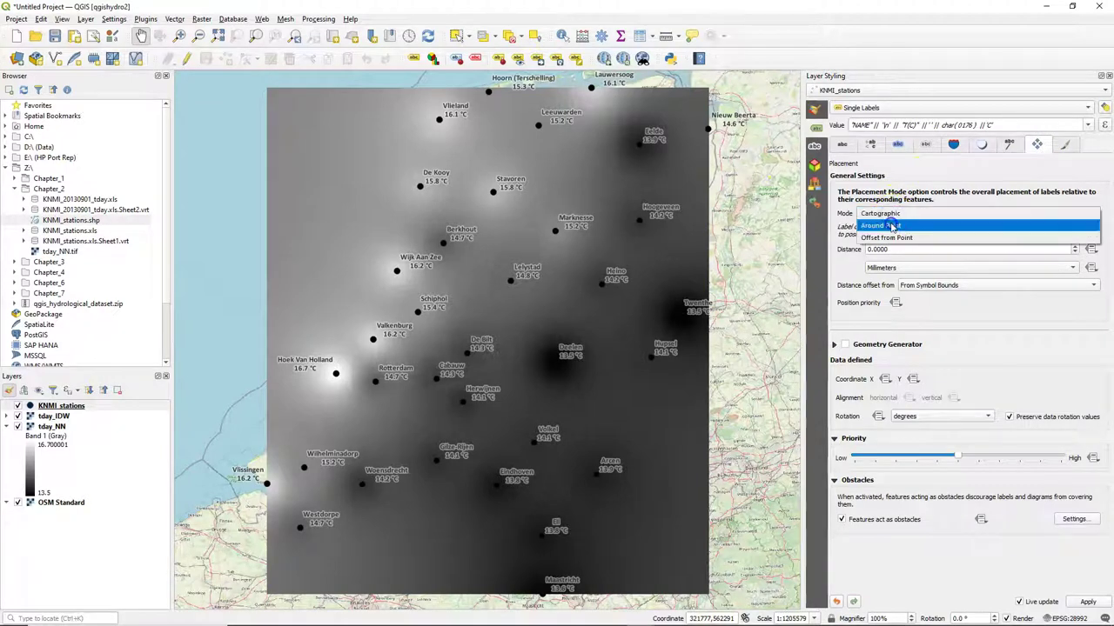
{"action": "left_click", "coordinate": [883, 225]}
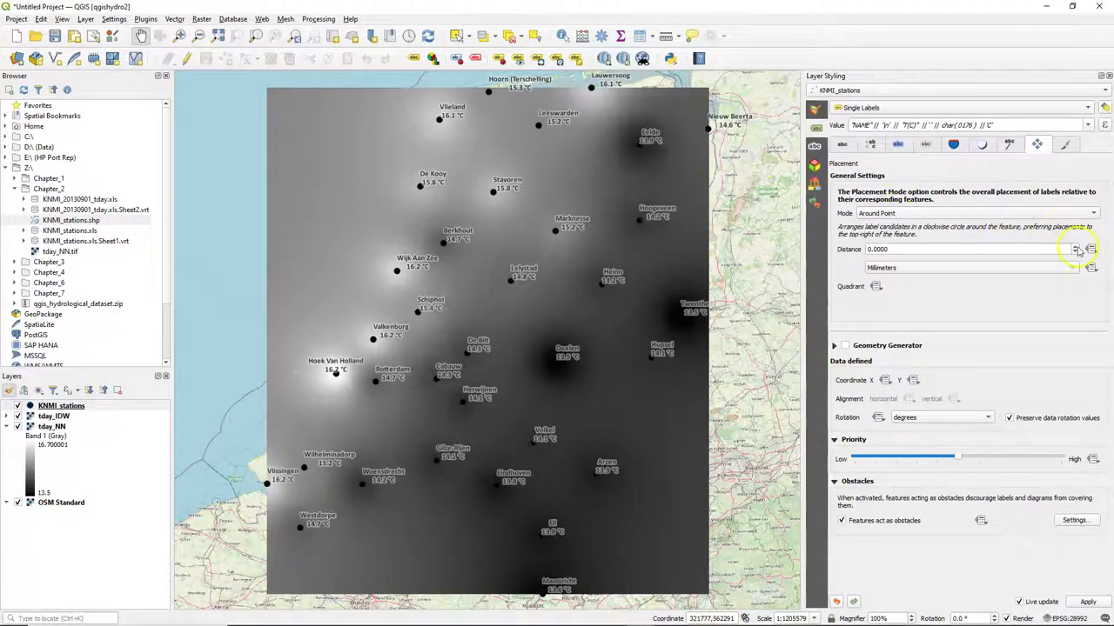
{"action": "double_click", "coordinate": [905, 250]}
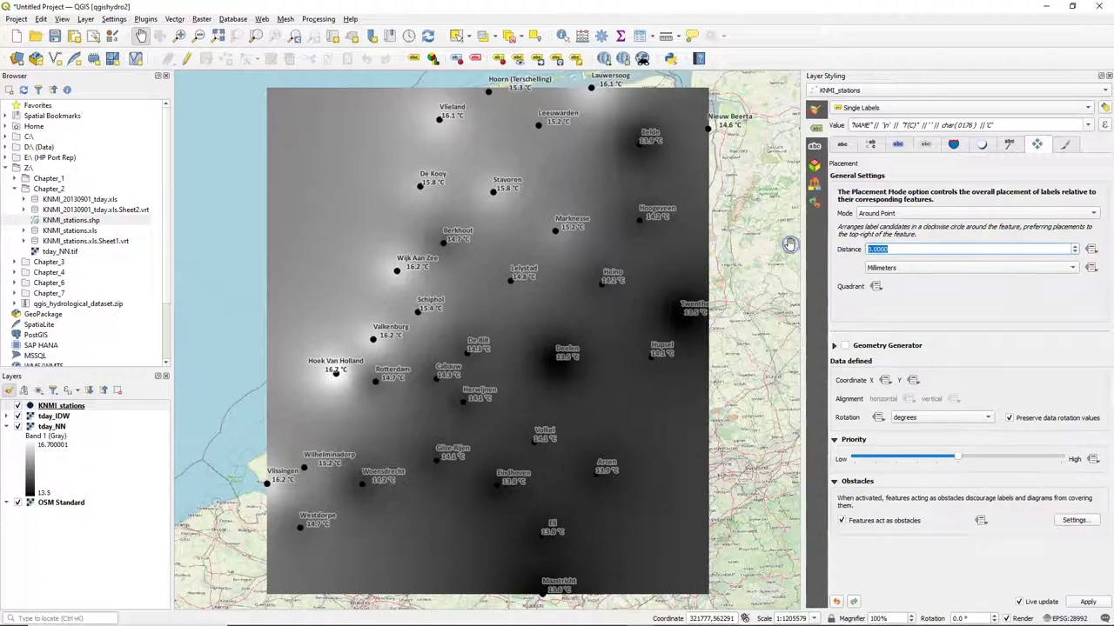
{"action": "type", "text": "2"}
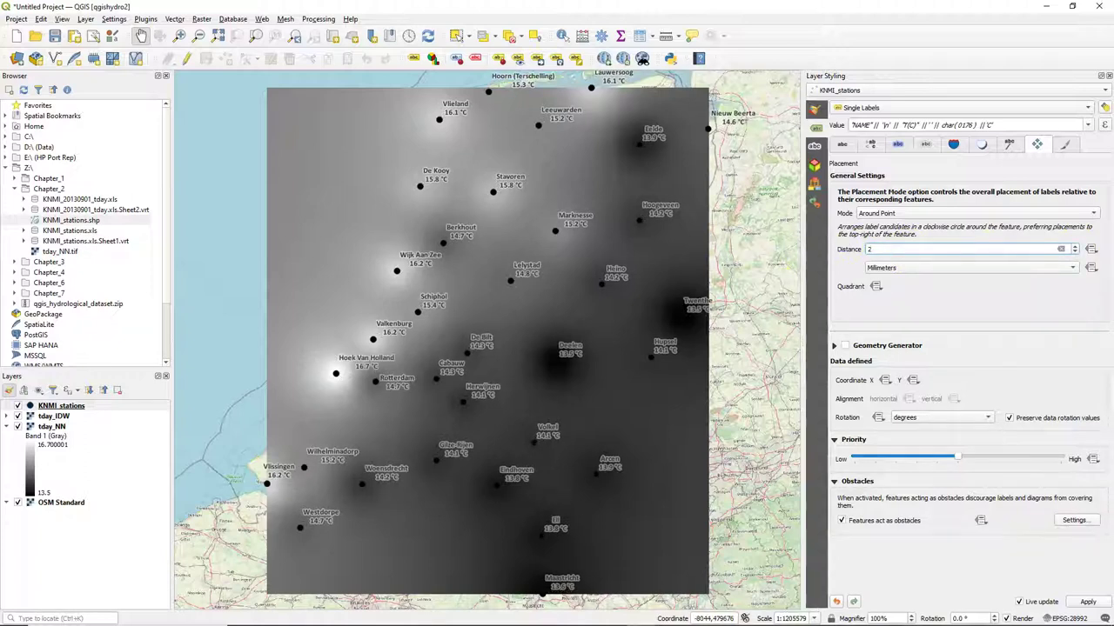
{"action": "left_click", "coordinate": [17, 416]}
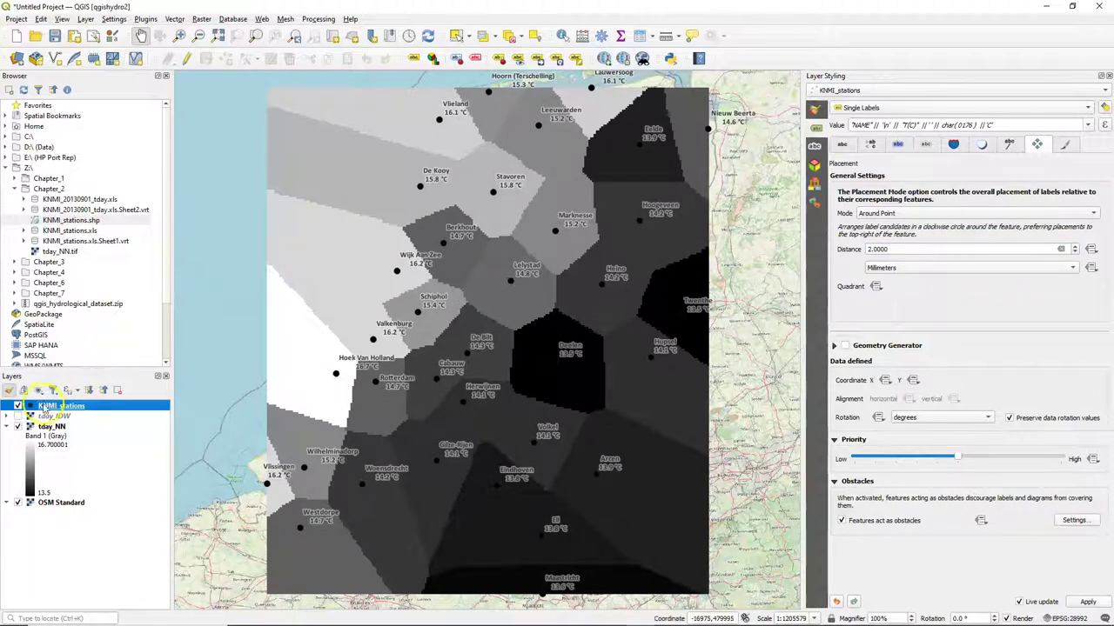
Render tday_NN as singleband pseudocolor with an inverted Spectral colour ramp
{"action": "left_click", "coordinate": [49, 427]}
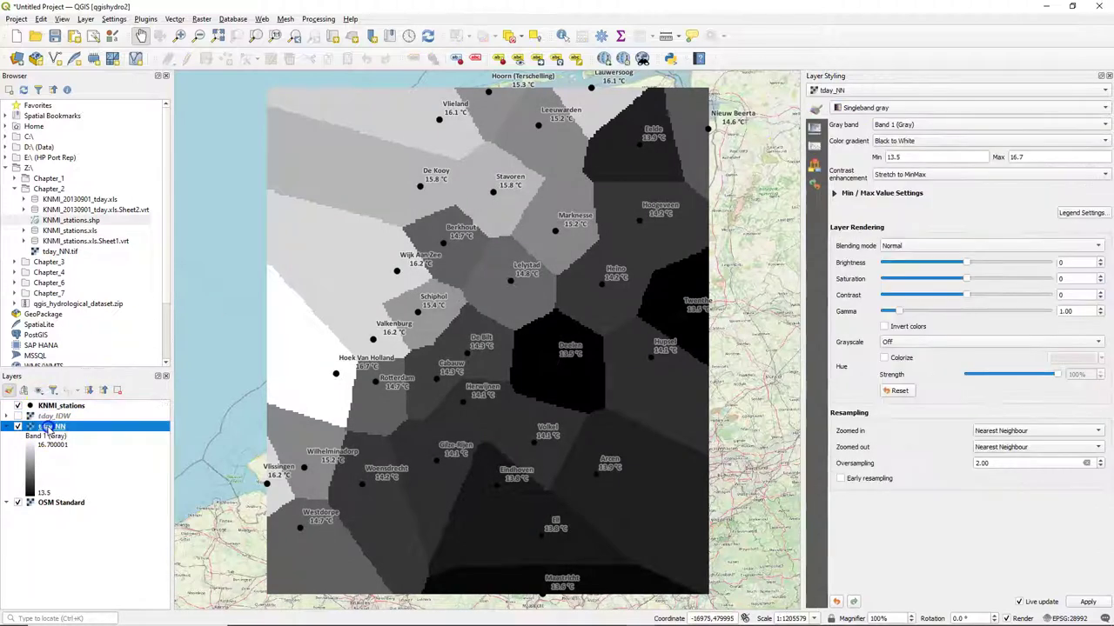
{"action": "left_click", "coordinate": [894, 106]}
{"action": "left_click", "coordinate": [895, 119]}
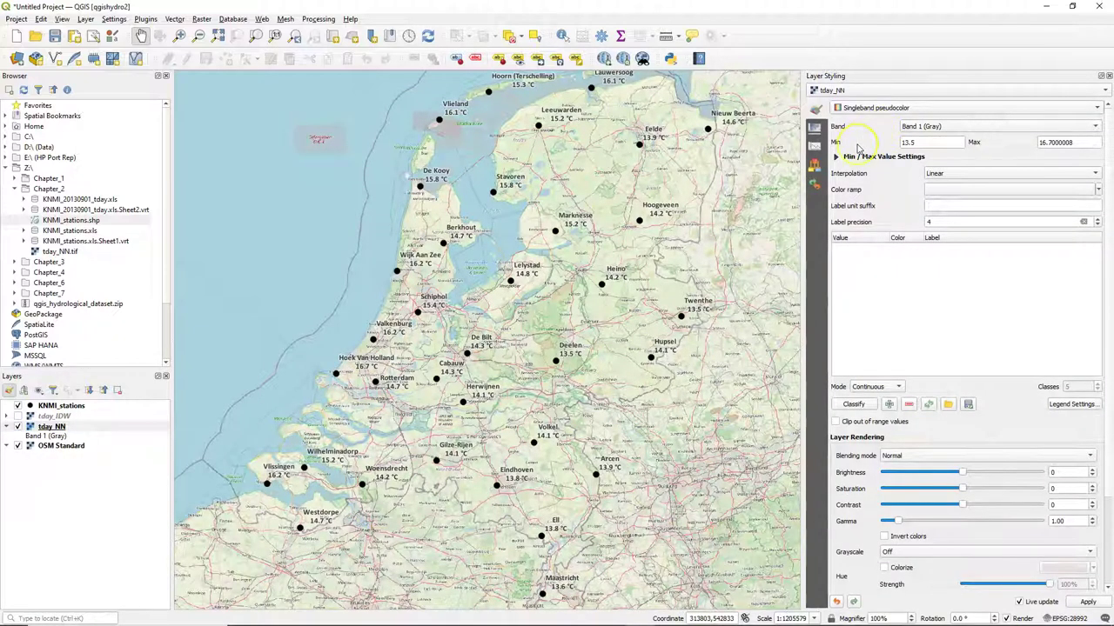
{"action": "left_click", "coordinate": [1097, 189]}
{"action": "left_click", "coordinate": [963, 338]}
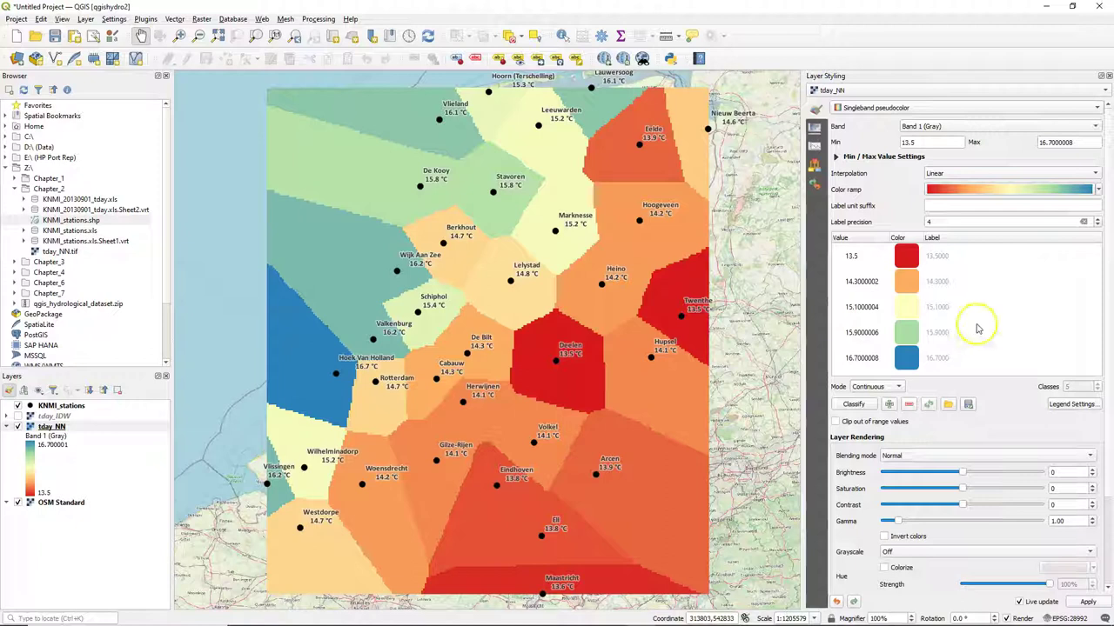
{"action": "left_click", "coordinate": [955, 192]}
{"action": "left_click", "coordinate": [956, 201]}
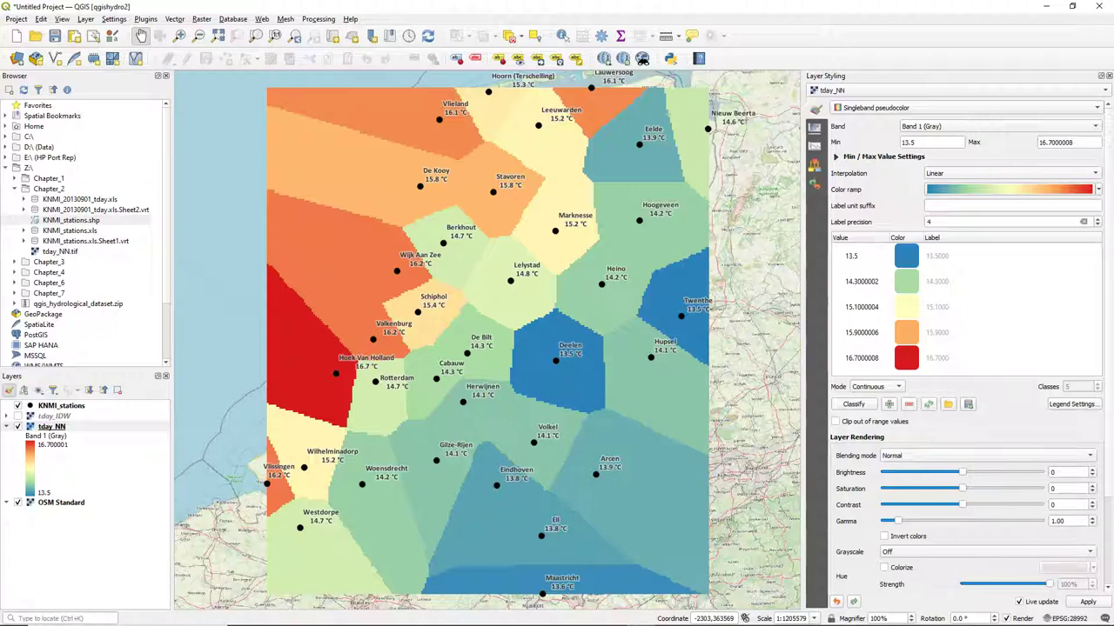
Set tday_NN blending to Multiply, then hide tday_NN and show tday_IDW
{"action": "left_click", "coordinate": [937, 455]}
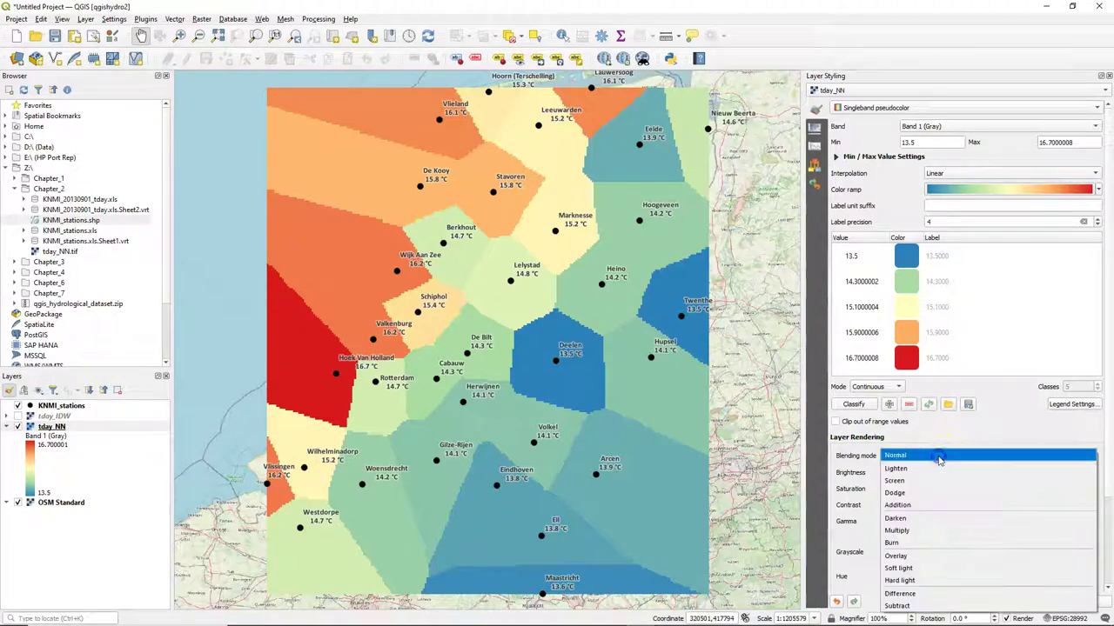
{"action": "left_click", "coordinate": [902, 530]}
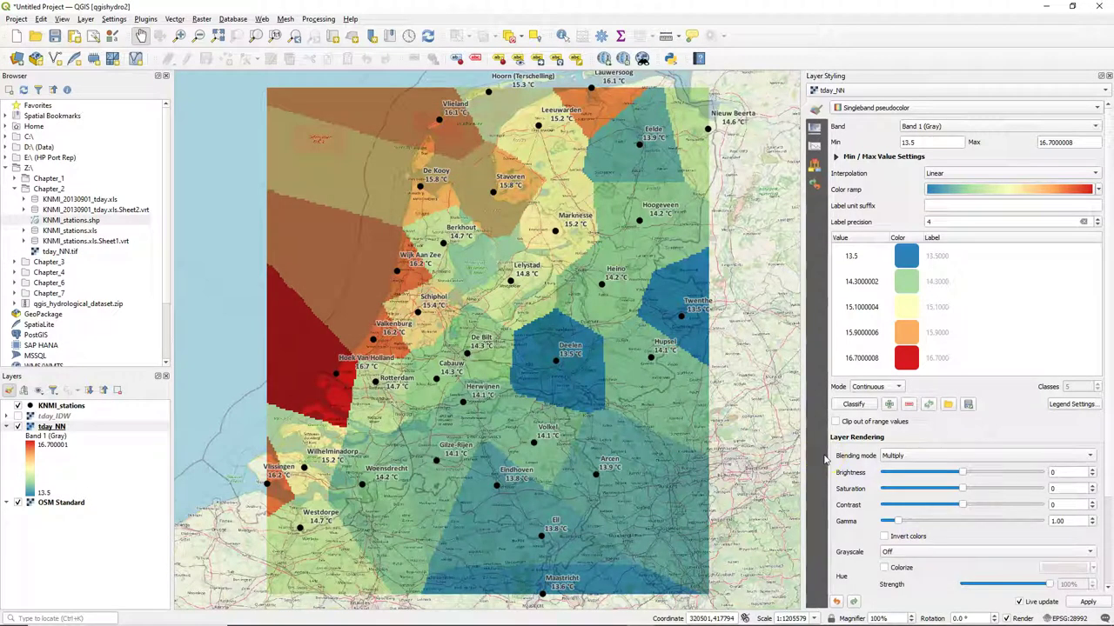
{"action": "left_click", "coordinate": [18, 426]}
{"action": "left_click", "coordinate": [18, 416]}
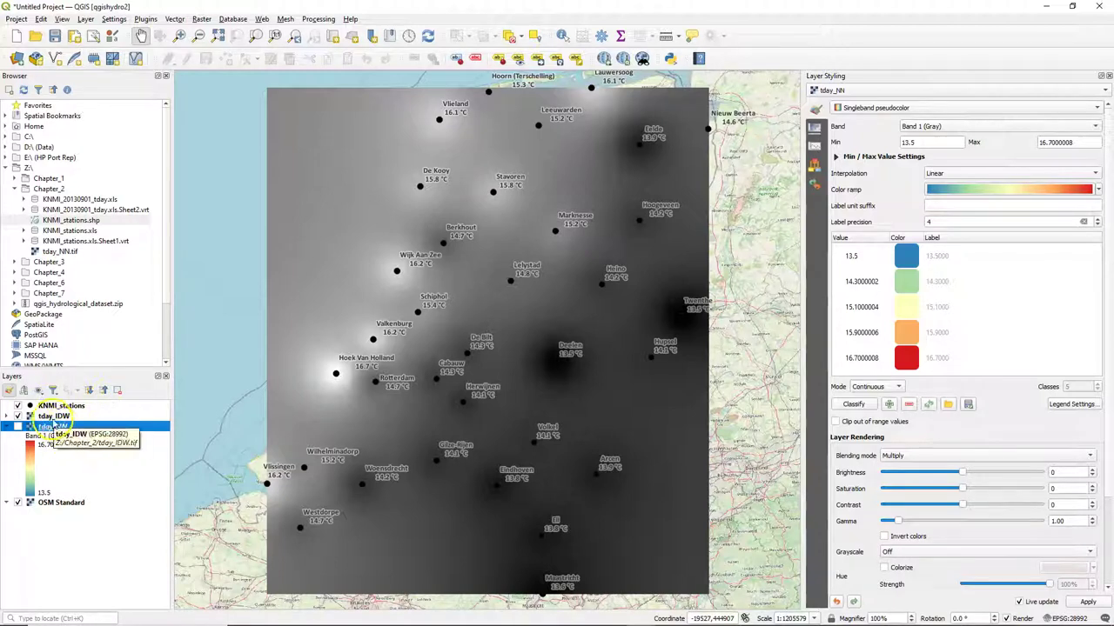
Render tday_IDW as singleband pseudocolor with the Spectral ramp inverted
{"action": "left_click", "coordinate": [52, 418]}
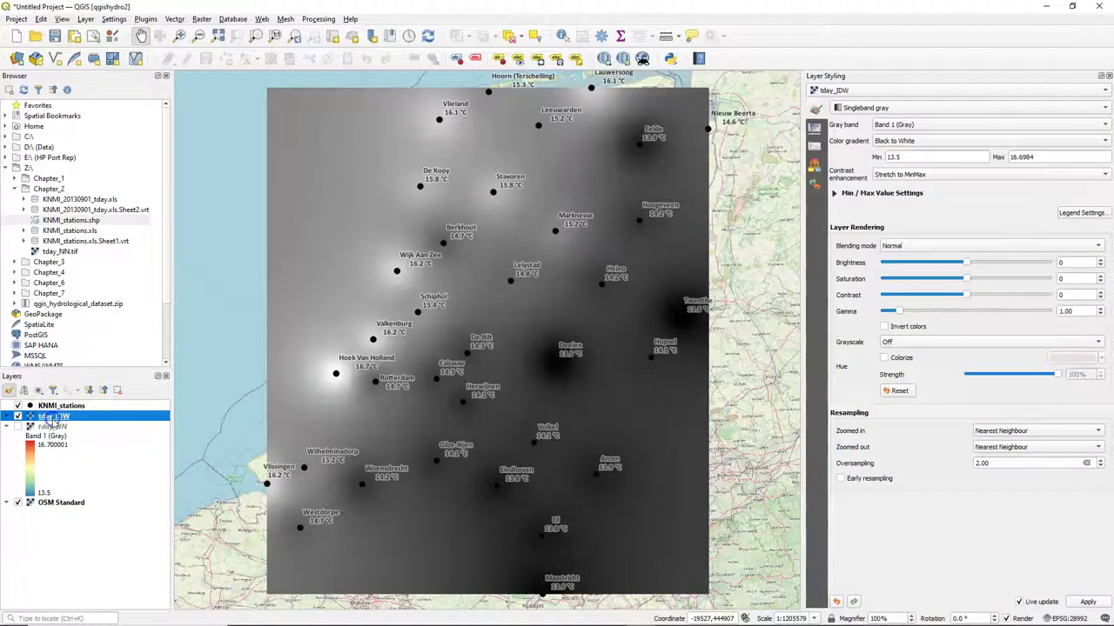
{"action": "left_click", "coordinate": [892, 112]}
{"action": "left_click", "coordinate": [891, 120]}
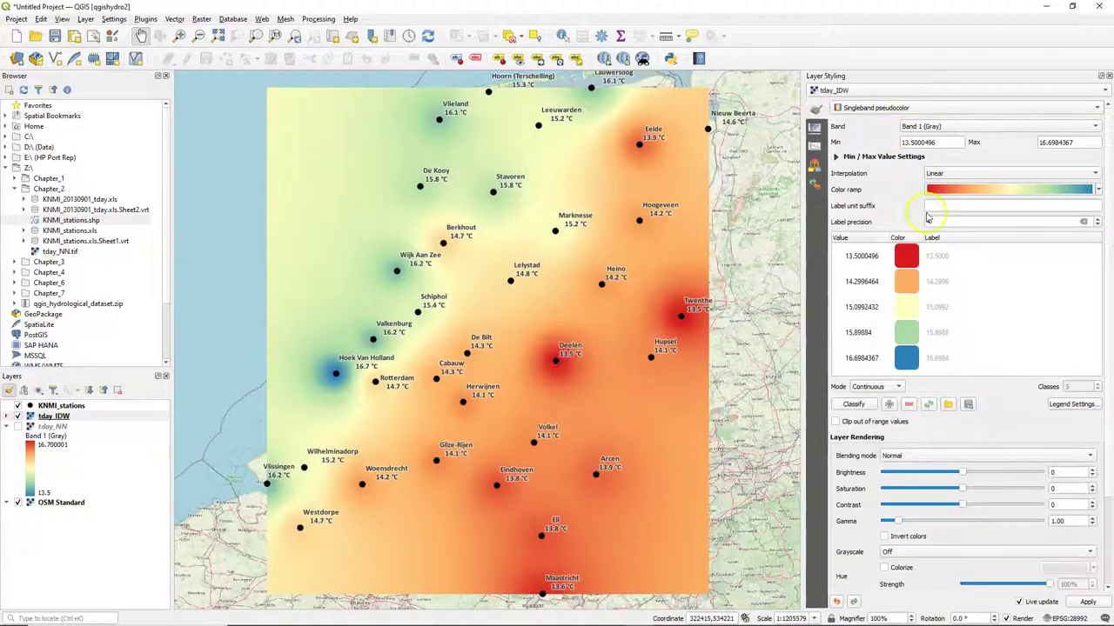
{"action": "left_click", "coordinate": [975, 190]}
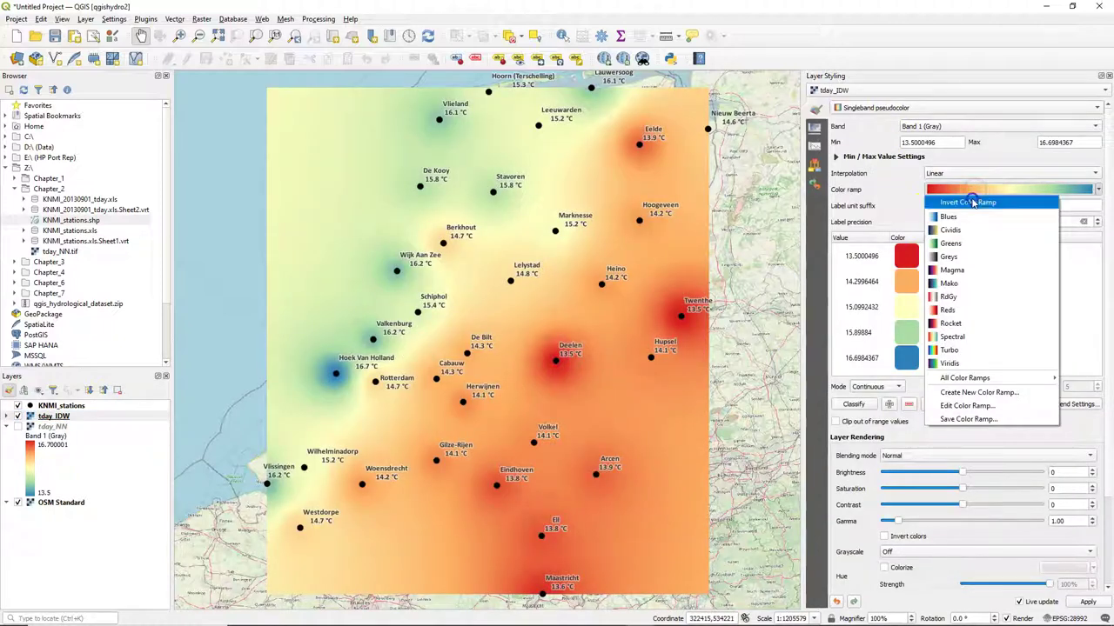
{"action": "left_click", "coordinate": [973, 203]}
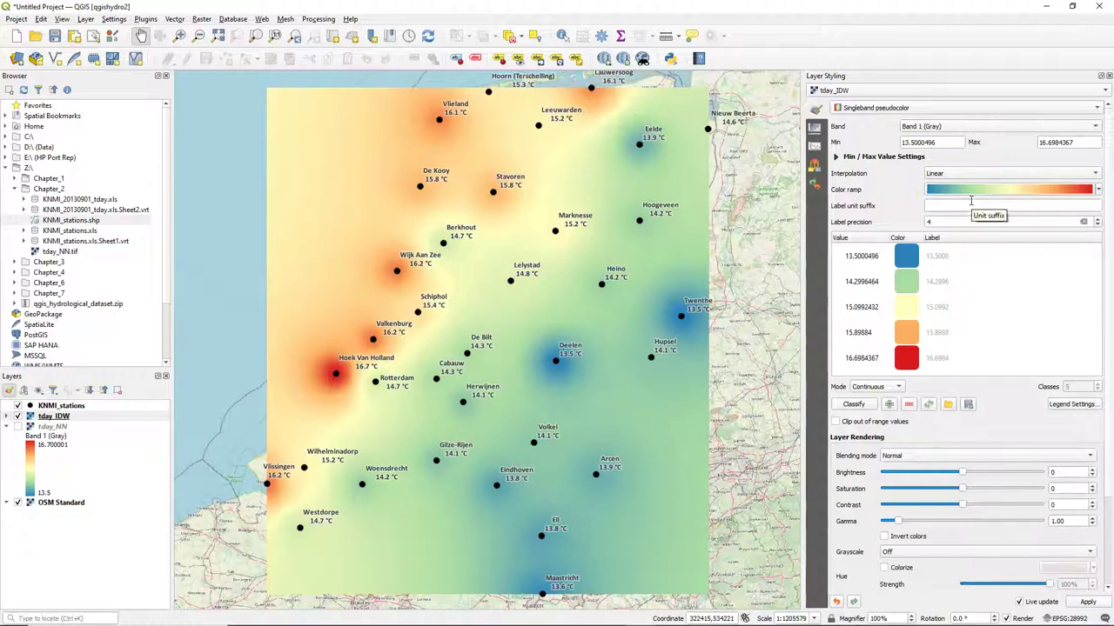
Classify tday_IDW in 5 Quantile classes and set its blending mode to Multiply
{"action": "left_click", "coordinate": [886, 387]}
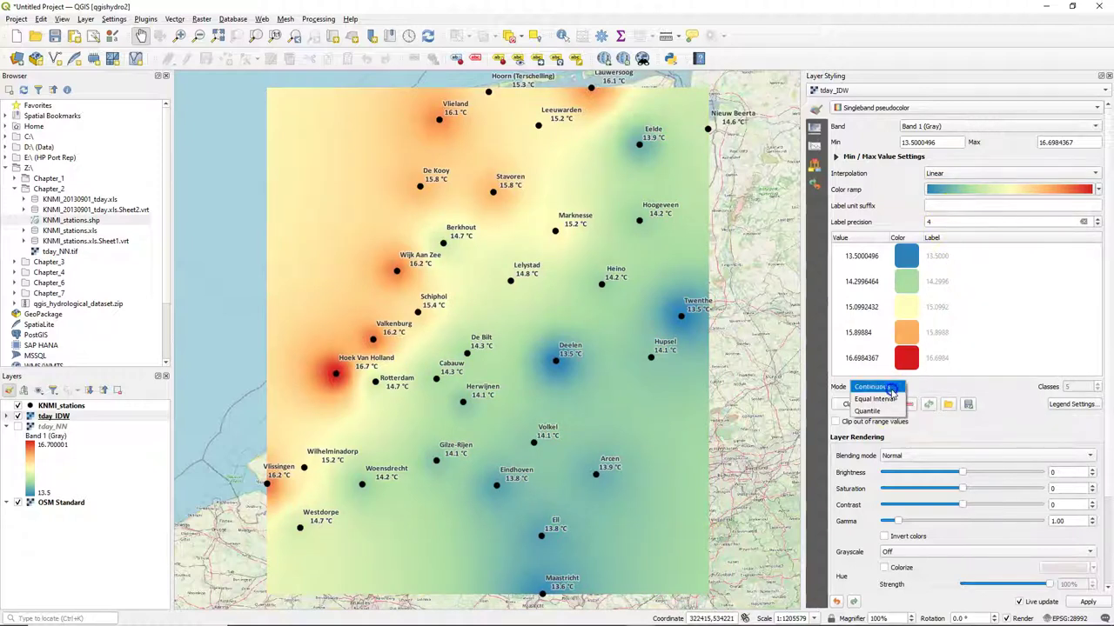
{"action": "left_click", "coordinate": [878, 409]}
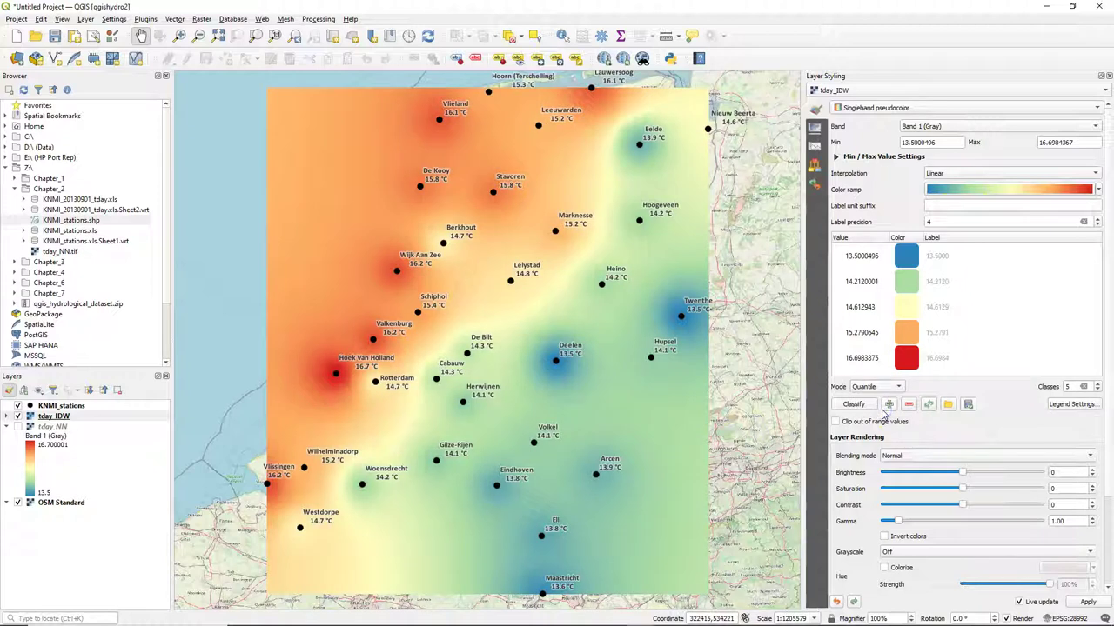
{"action": "left_click", "coordinate": [901, 456]}
{"action": "left_click", "coordinate": [906, 531]}
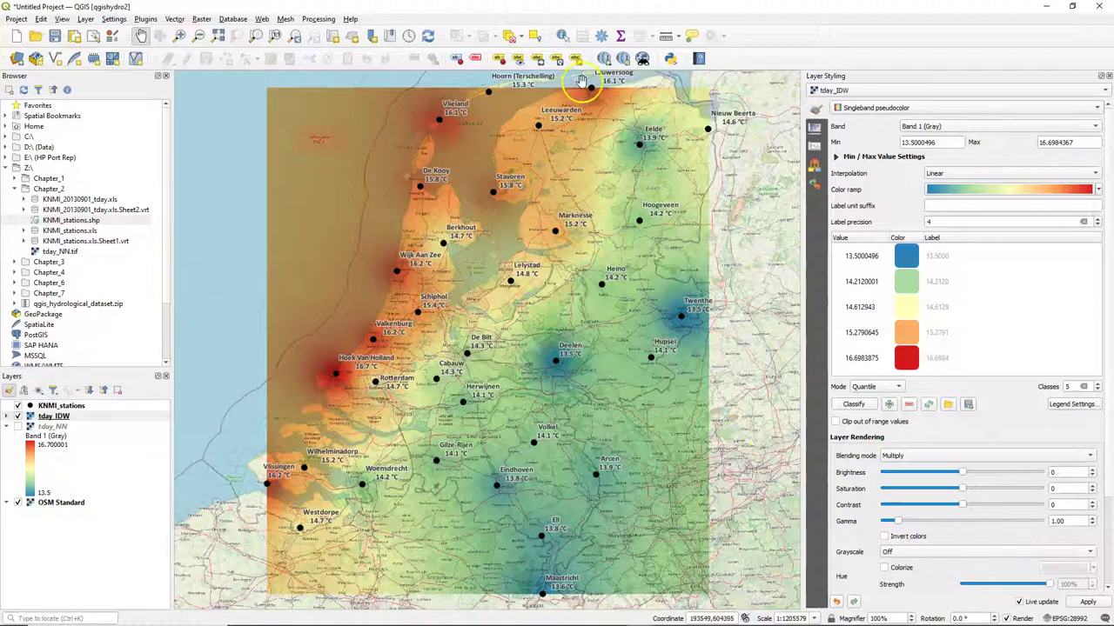
{"action": "left_click", "coordinate": [17, 428]}
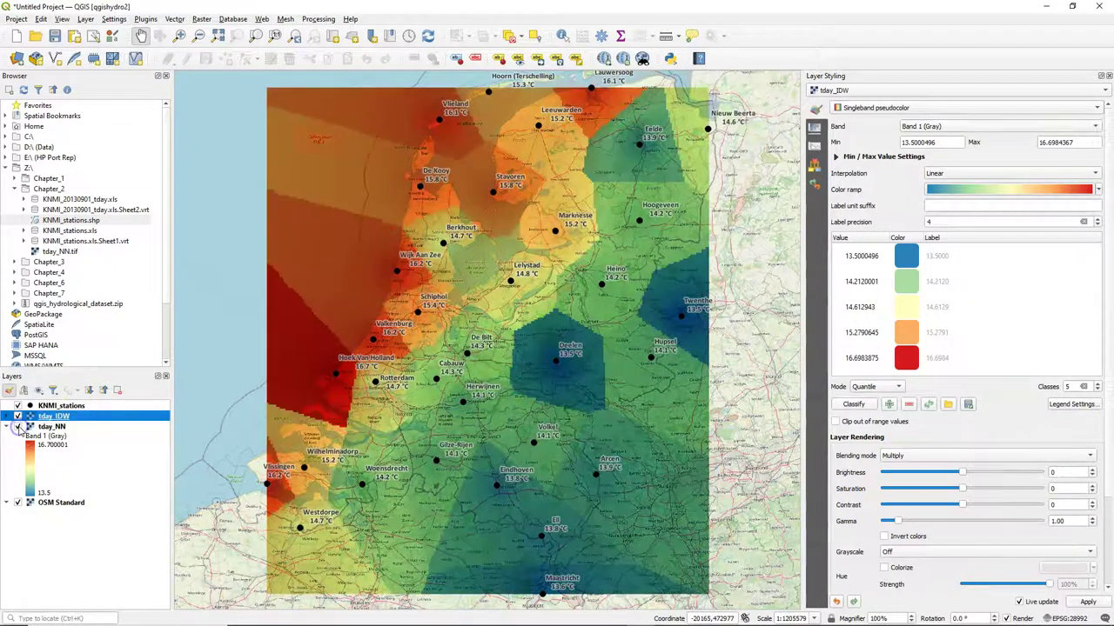
{"action": "left_click", "coordinate": [17, 427]}
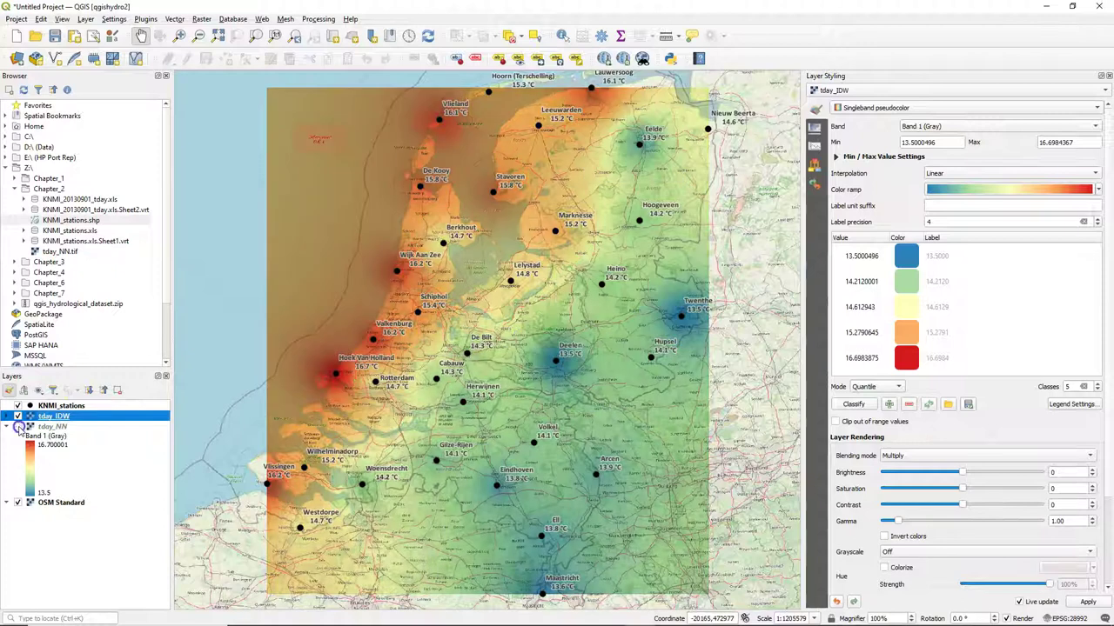